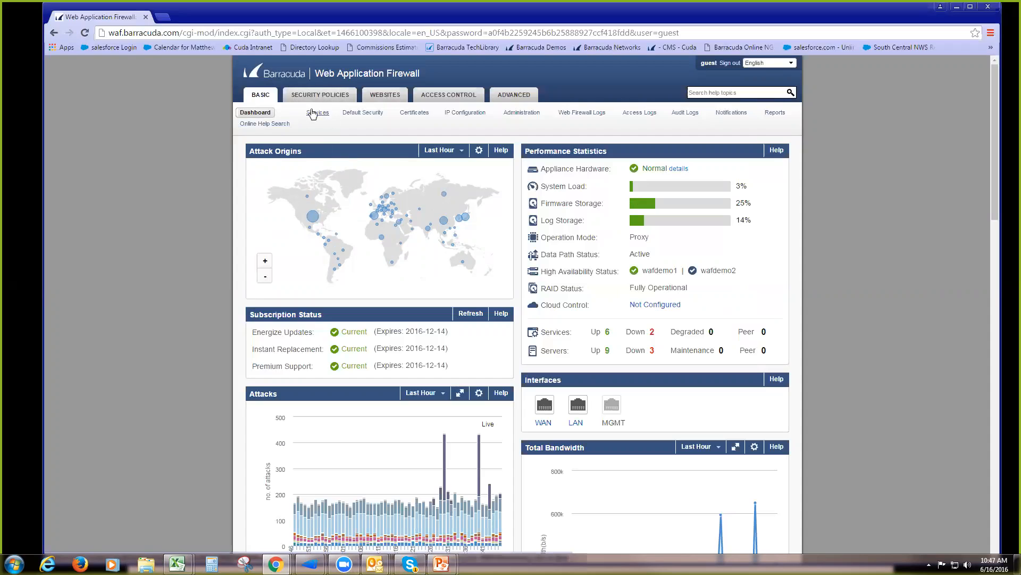
Review the dashboard's attack origins, subscription status, performance statistics, and attack and bandwidth charts
{"action": "left_click", "coordinate": [322, 96]}
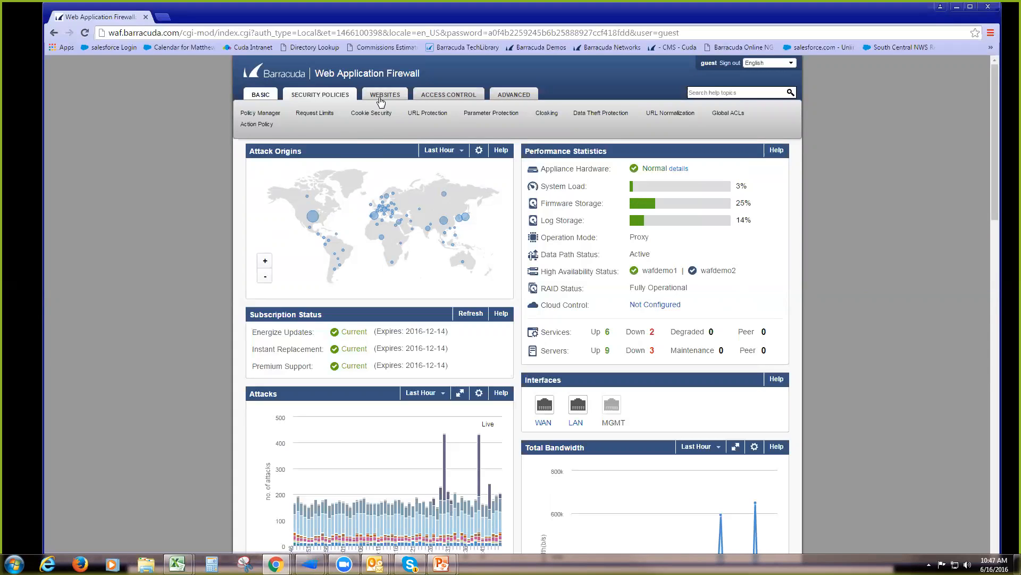
{"action": "mouse_move", "coordinate": [381, 101]}
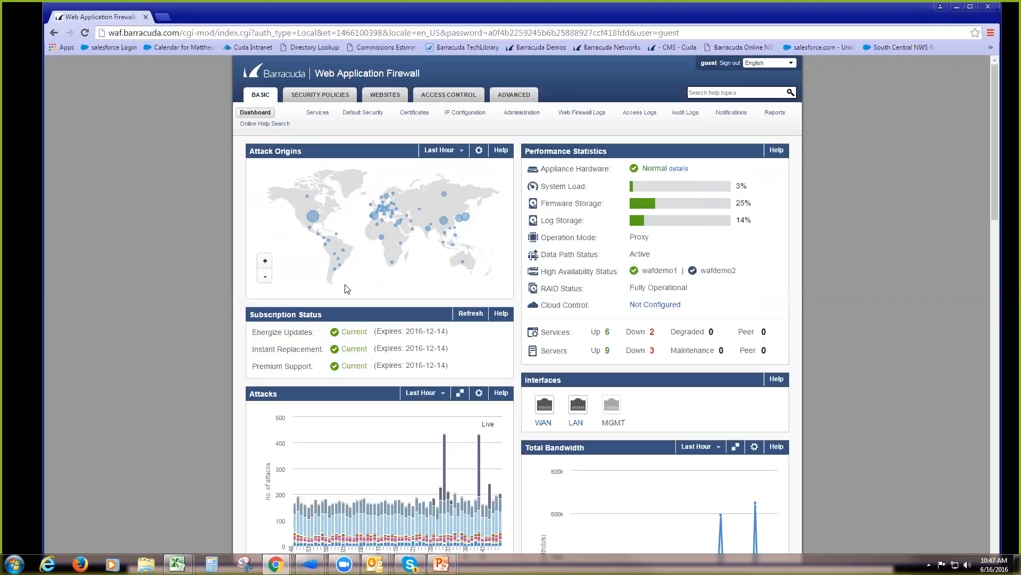
{"action": "mouse_move", "coordinate": [313, 223]}
{"action": "scroll", "coordinate": [518, 304], "scroll_direction": "down", "scroll_amount": 1}
{"action": "scroll", "coordinate": [518, 304], "scroll_direction": "up", "scroll_amount": 1}
{"action": "scroll", "coordinate": [557, 277], "scroll_direction": "down", "scroll_amount": 1}
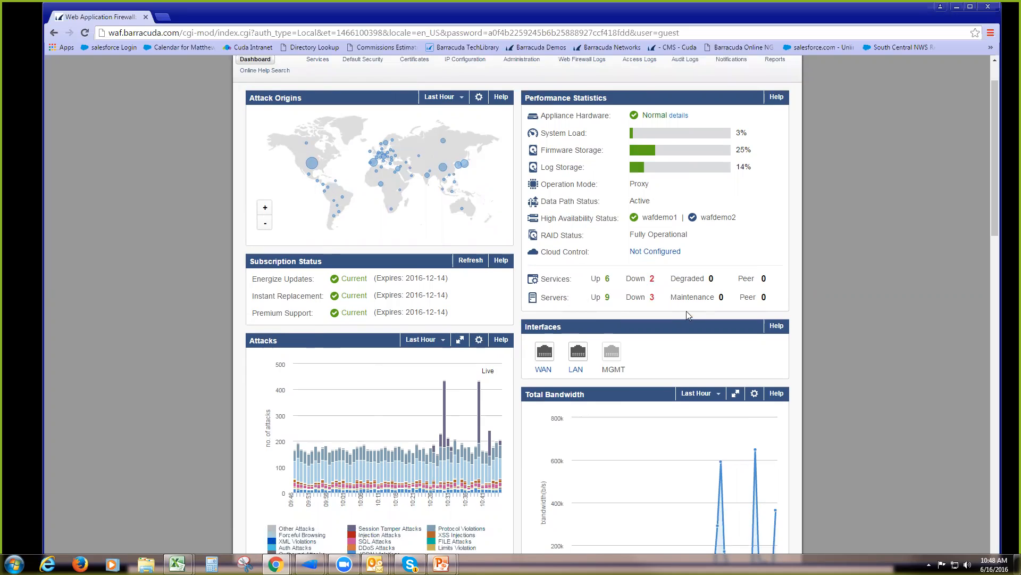
{"action": "scroll", "coordinate": [520, 289], "scroll_direction": "down", "scroll_amount": 3}
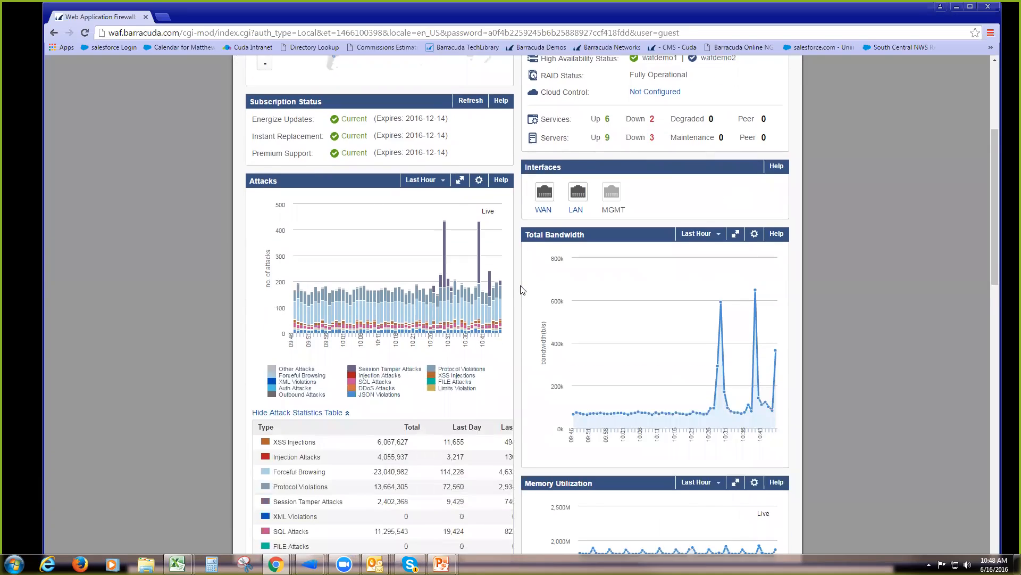
{"action": "scroll", "coordinate": [520, 289], "scroll_direction": "down", "scroll_amount": 1}
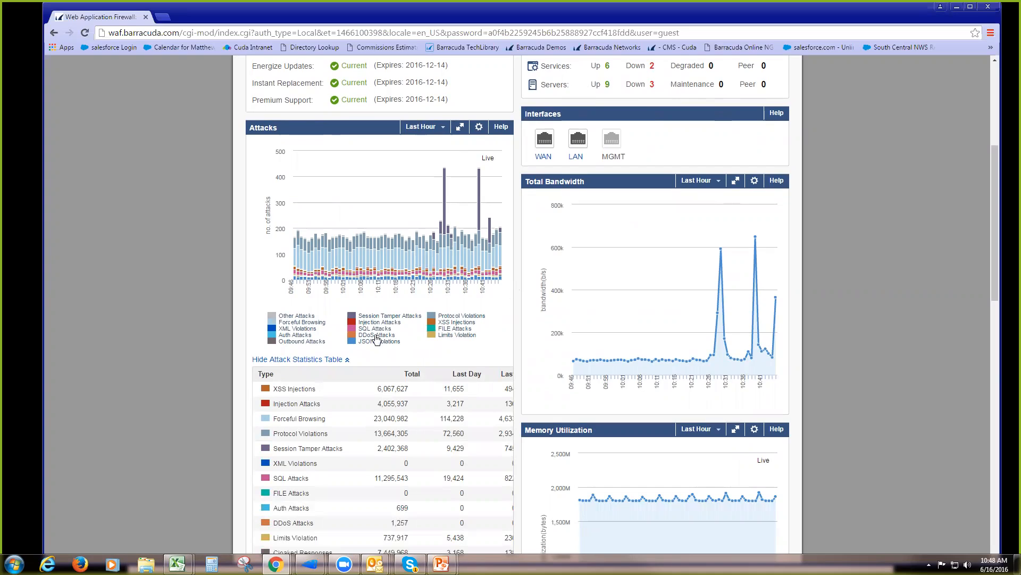
Hide XML Violations, Auth Attacks, Outbound Attacks, Session Tamper Attacks and Injection Attacks from the dashboard's Attacks chart
{"action": "left_click", "coordinate": [301, 328]}
{"action": "left_click", "coordinate": [299, 335]}
{"action": "left_click", "coordinate": [304, 341]}
{"action": "left_click", "coordinate": [388, 317]}
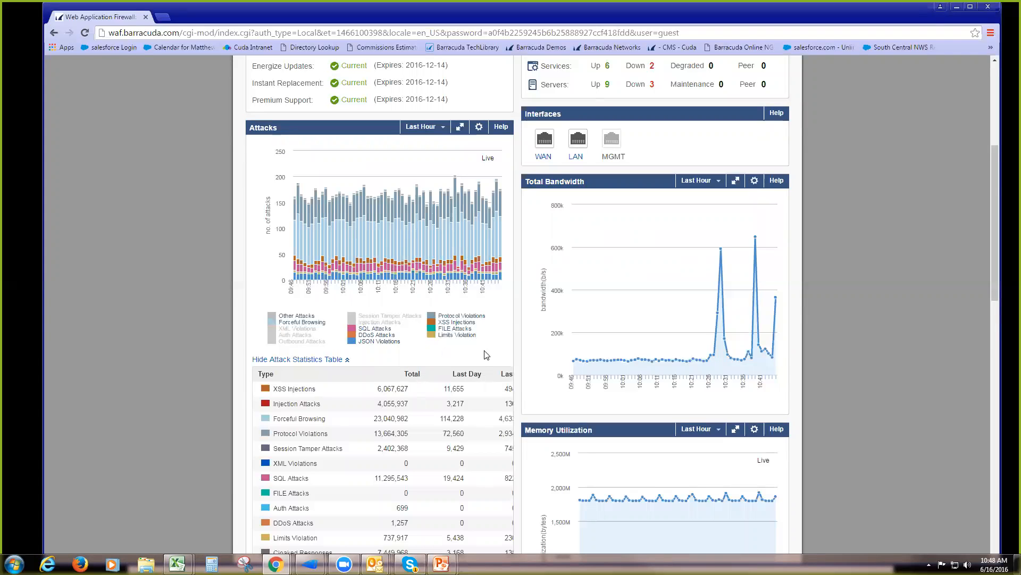
Examine the attack statistics table and the bandwidth, memory, CPU and per-service charts on the dashboard
{"action": "scroll", "coordinate": [485, 352], "scroll_direction": "down", "scroll_amount": 3}
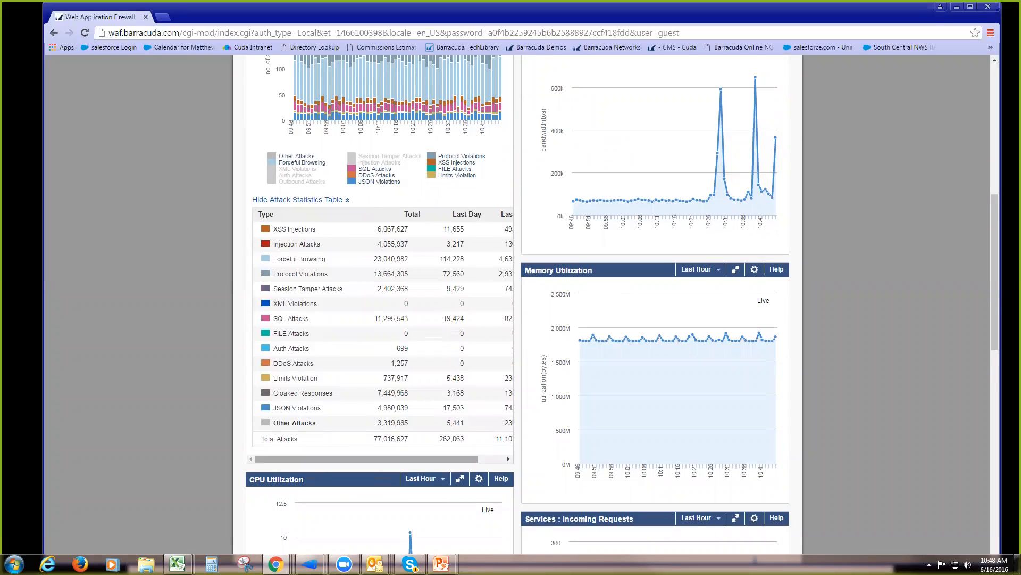
{"action": "left_click_drag", "start_coordinate": [372, 458], "coordinate": [399, 459]}
{"action": "scroll", "coordinate": [547, 349], "scroll_direction": "up", "scroll_amount": 4}
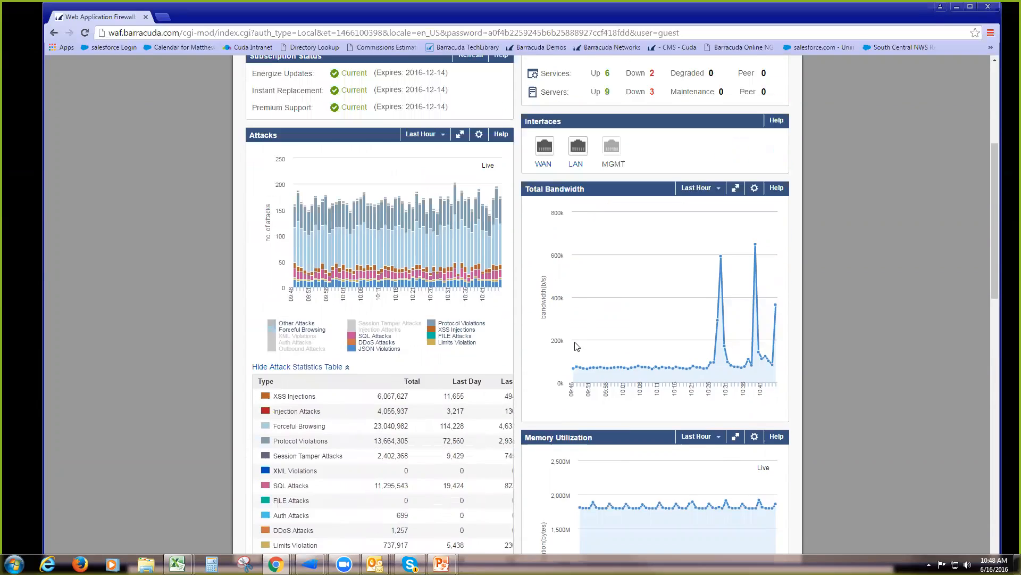
{"action": "scroll", "coordinate": [632, 202], "scroll_direction": "down", "scroll_amount": 5}
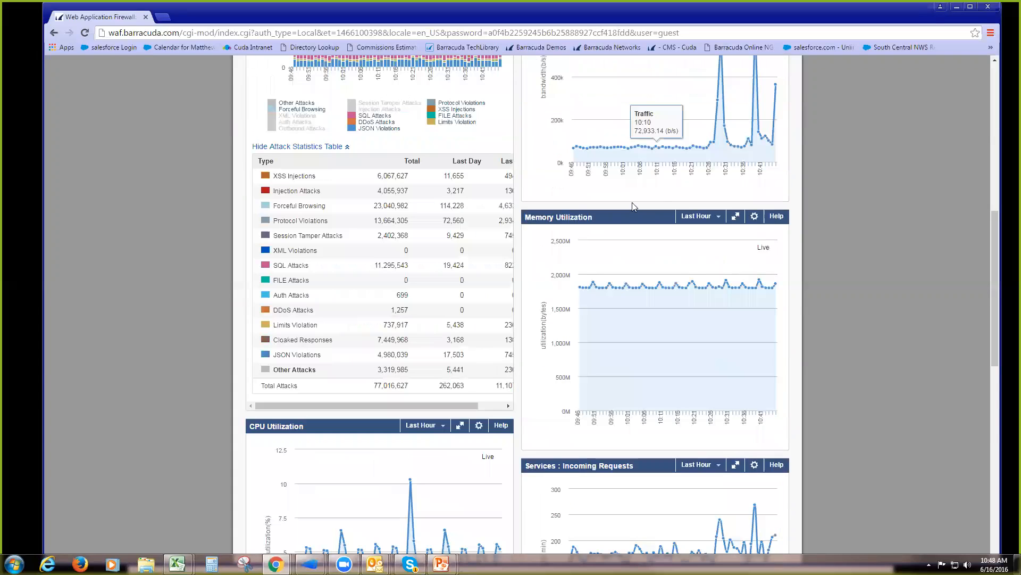
{"action": "scroll", "coordinate": [625, 320], "scroll_direction": "down", "scroll_amount": 5}
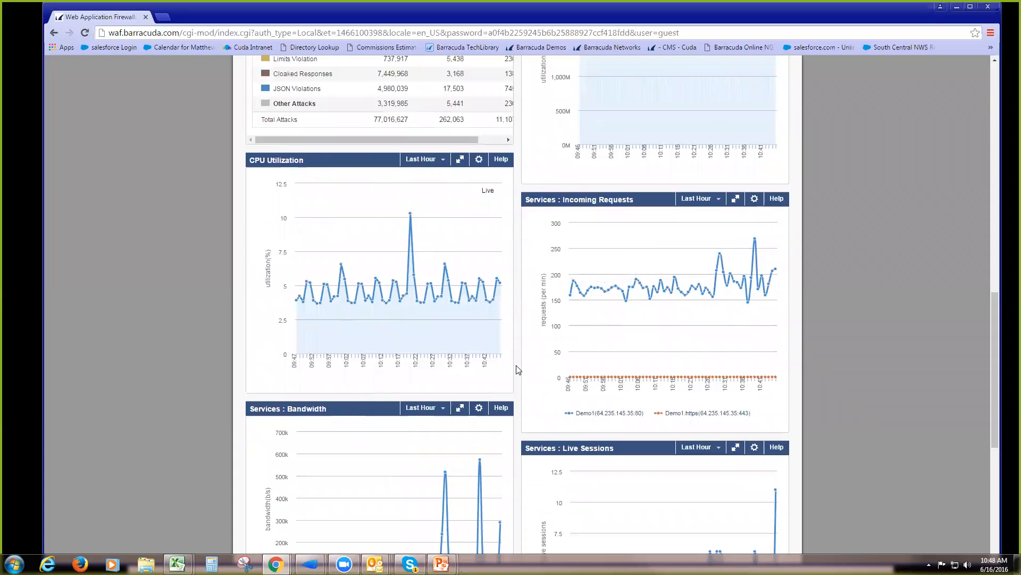
{"action": "scroll", "coordinate": [516, 365], "scroll_direction": "down", "scroll_amount": 2}
{"action": "scroll", "coordinate": [516, 365], "scroll_direction": "down", "scroll_amount": 2}
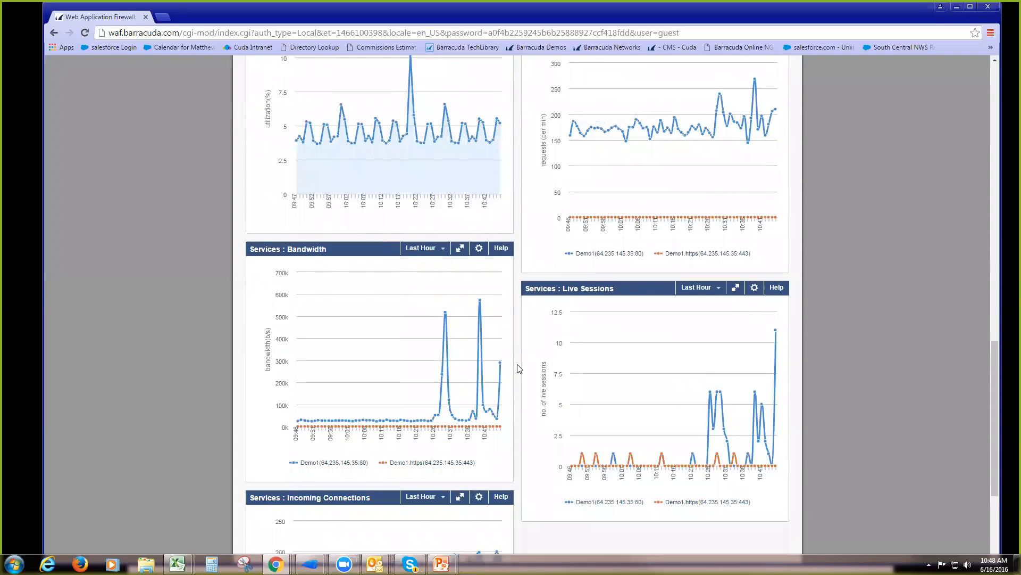
{"action": "scroll", "coordinate": [519, 369], "scroll_direction": "down", "scroll_amount": 2}
Open the Services page and widen the Name column of the services table to fit the full service names
{"action": "scroll", "coordinate": [519, 368], "scroll_direction": "up", "scroll_amount": 15}
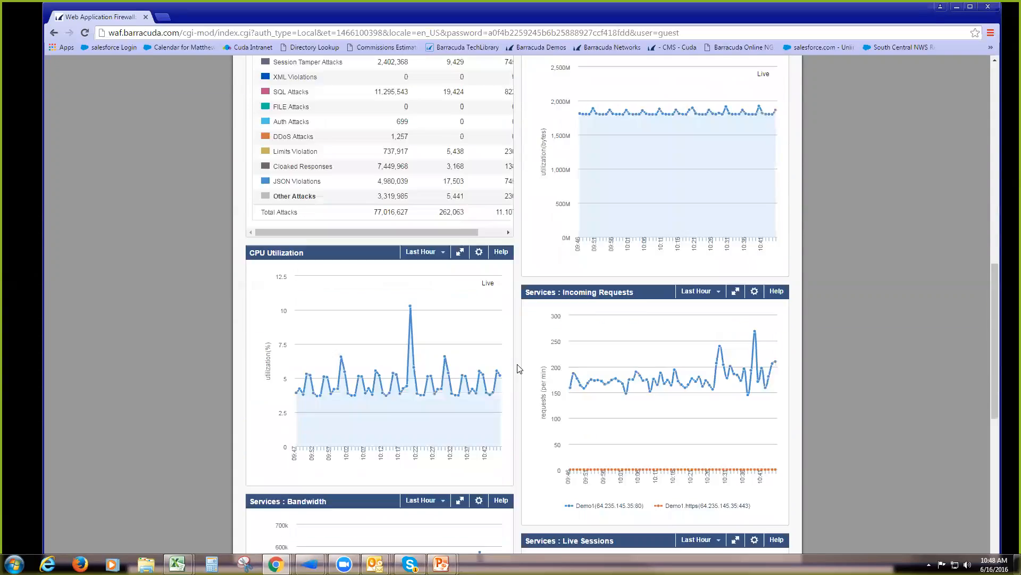
{"action": "scroll", "coordinate": [518, 368], "scroll_direction": "up", "scroll_amount": 5}
{"action": "left_click", "coordinate": [320, 114]}
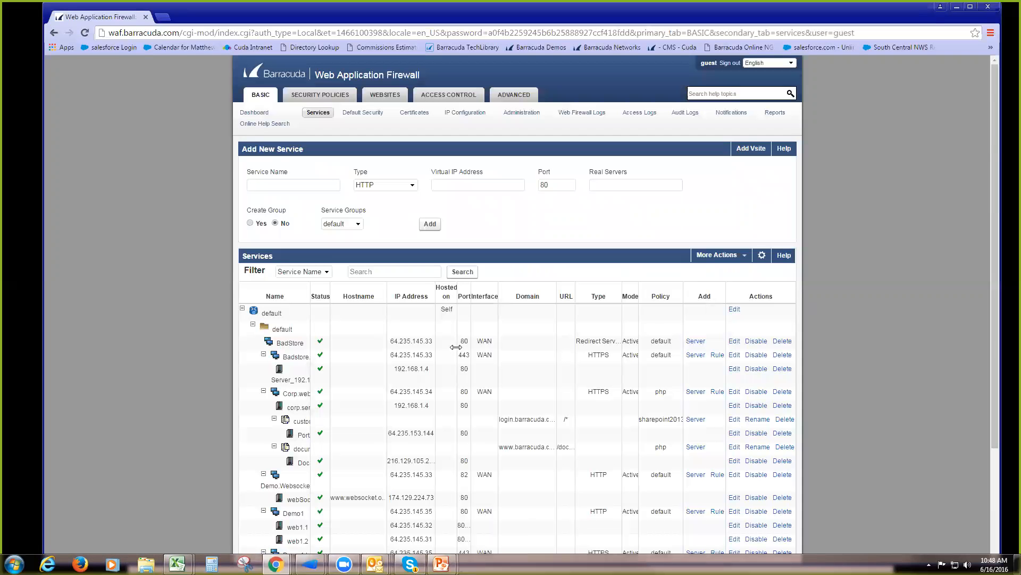
{"action": "left_click_drag", "start_coordinate": [311, 312], "coordinate": [399, 315]}
{"action": "left_click_drag", "start_coordinate": [331, 319], "coordinate": [439, 323]}
{"action": "left_click_drag", "start_coordinate": [321, 326], "coordinate": [370, 393]}
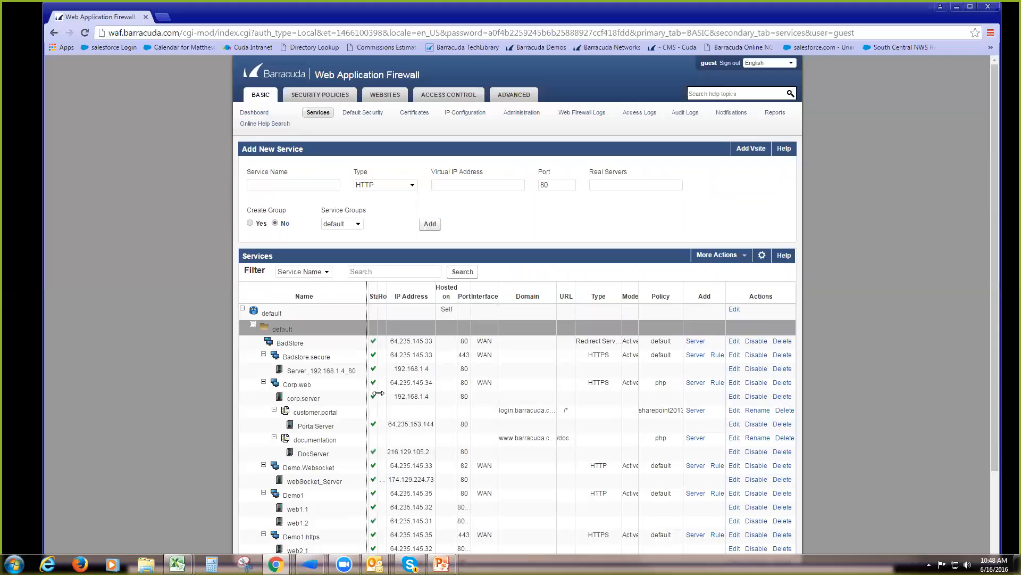
Check which service types are available for a new service, leaving the type at HTTP
{"action": "scroll", "coordinate": [375, 397], "scroll_direction": "down", "scroll_amount": 1}
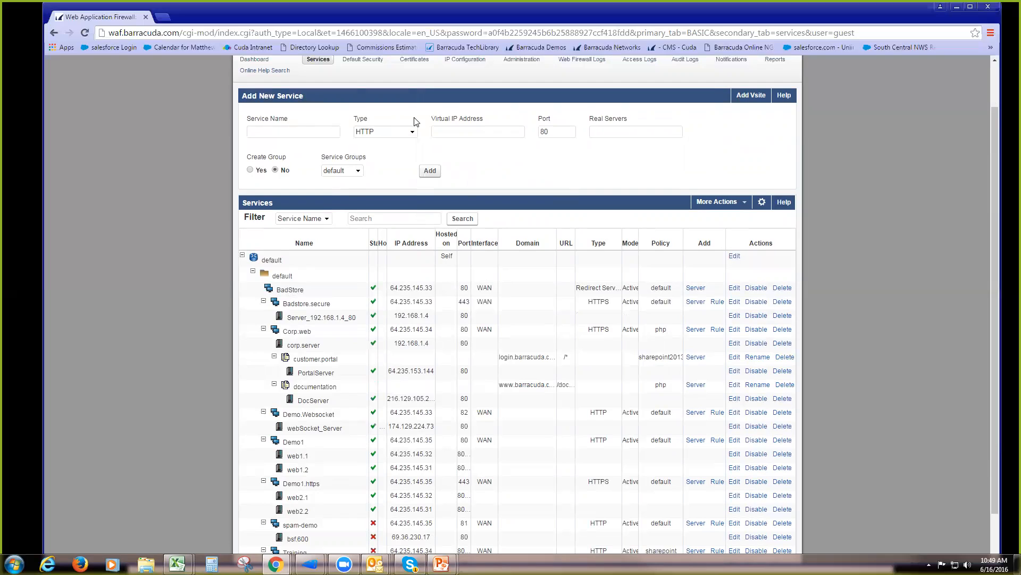
{"action": "left_click", "coordinate": [379, 133]}
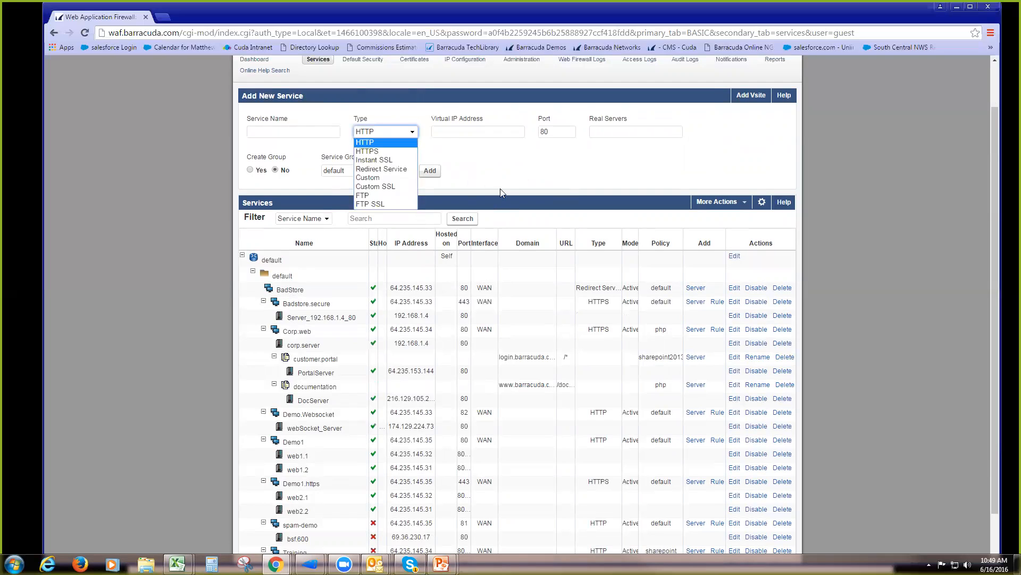
{"action": "left_click", "coordinate": [519, 119]}
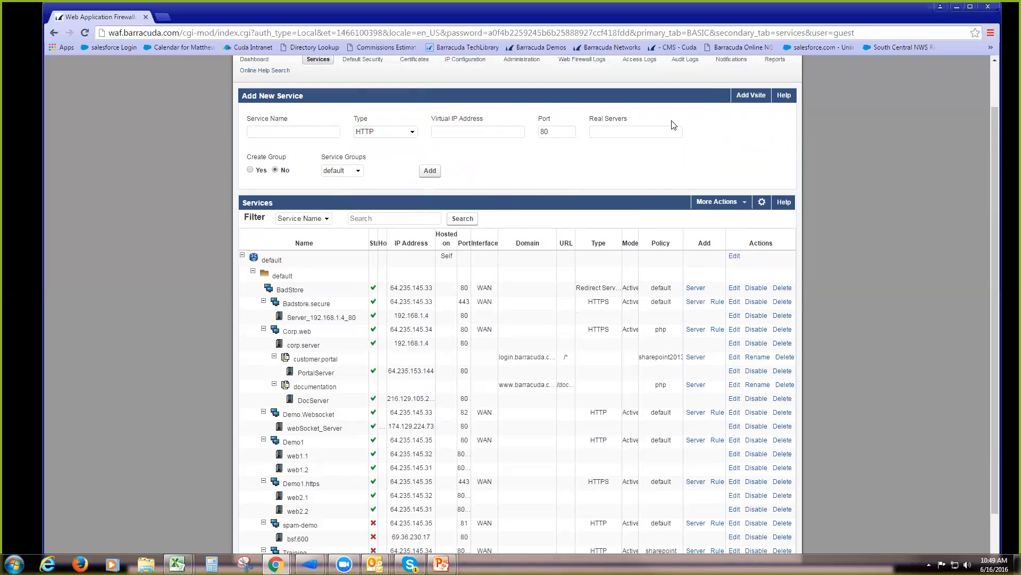
Look through the configured services and servers, including their status, IP addresses, ports, types and policies
{"action": "scroll", "coordinate": [565, 206], "scroll_direction": "up", "scroll_amount": 2}
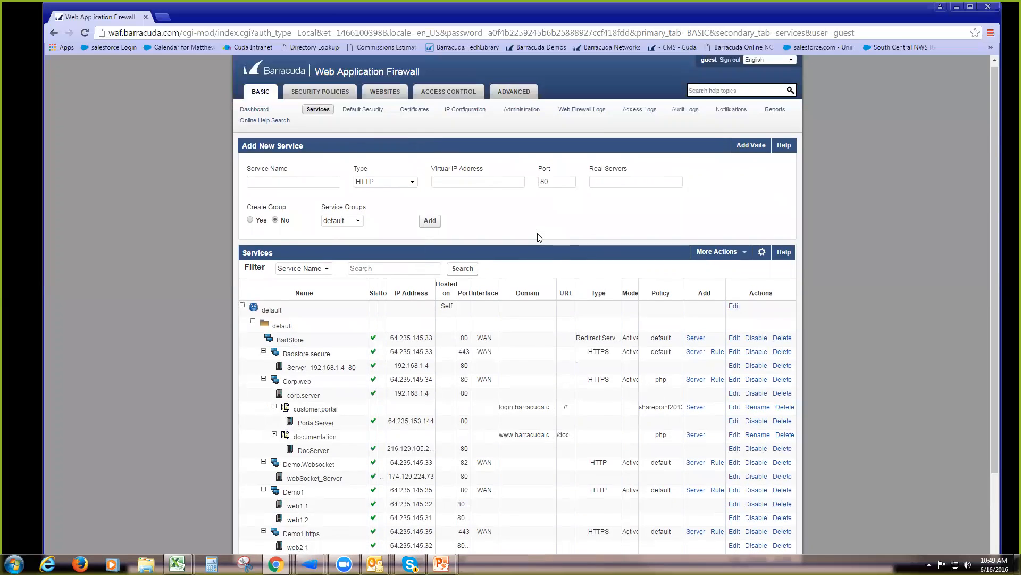
{"action": "scroll", "coordinate": [540, 238], "scroll_direction": "down", "scroll_amount": 3}
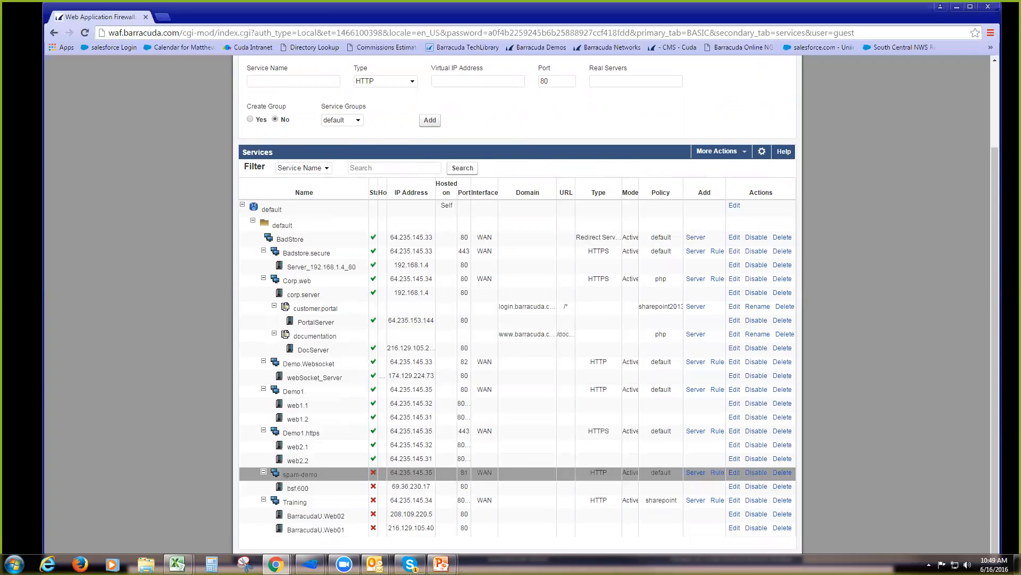
{"action": "scroll", "coordinate": [400, 288], "scroll_direction": "up", "scroll_amount": 1}
{"action": "scroll", "coordinate": [400, 288], "scroll_direction": "up", "scroll_amount": 1}
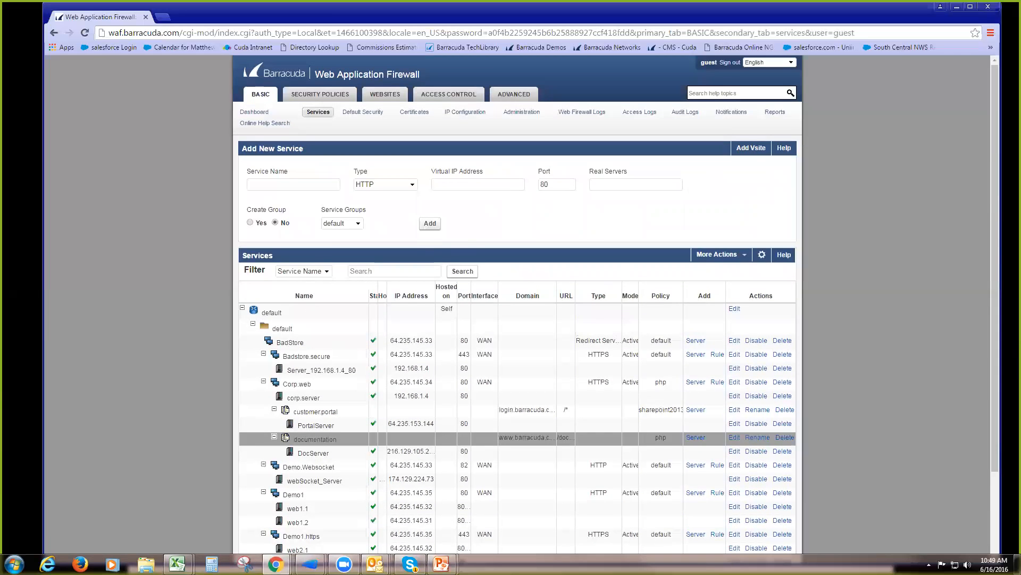
{"action": "scroll", "coordinate": [400, 288], "scroll_direction": "down", "scroll_amount": 2}
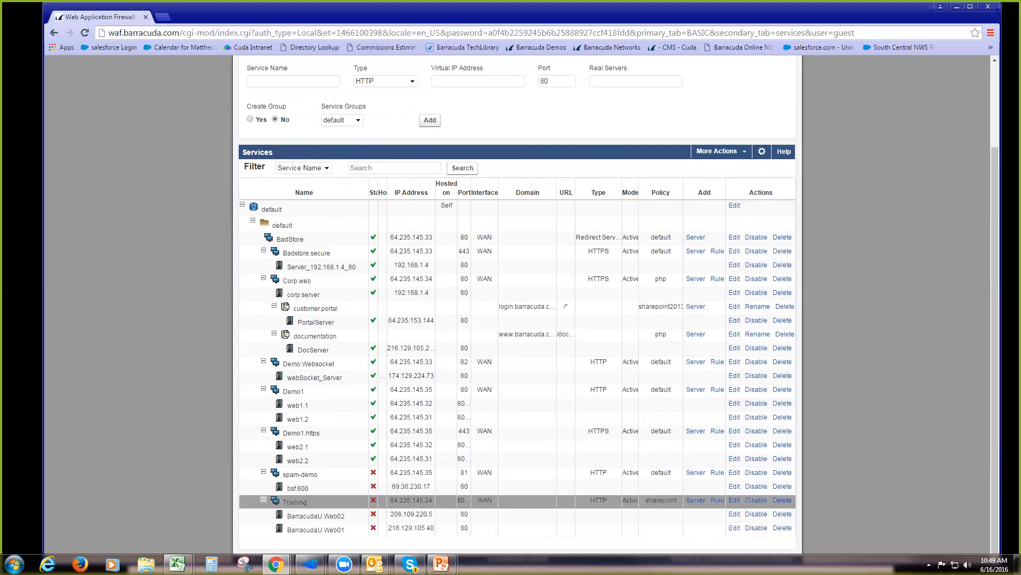
{"action": "scroll", "coordinate": [320, 409], "scroll_direction": "up", "scroll_amount": 3}
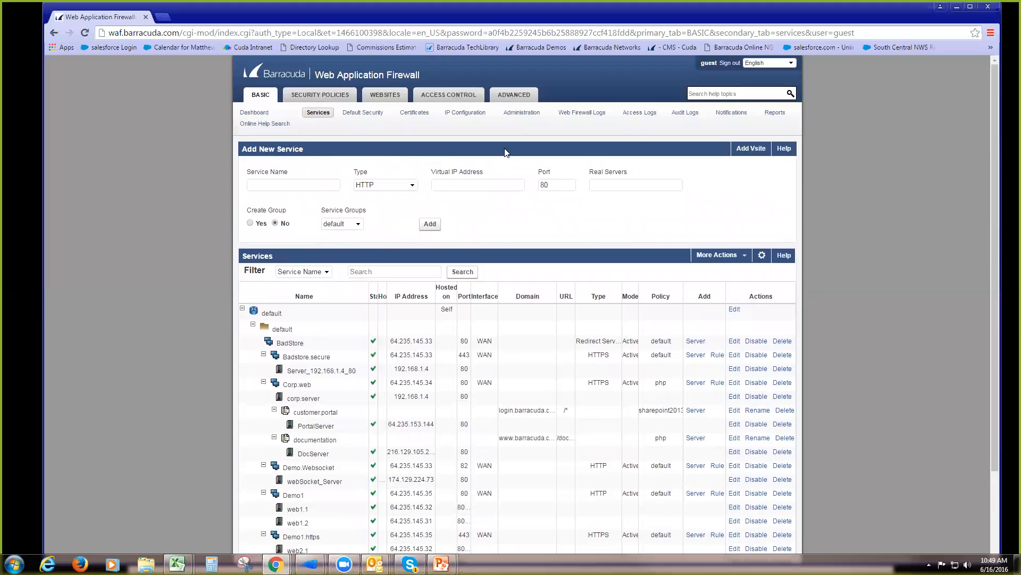
Open the Web Firewall Logs and examine the denied and logged entries with their client and attack details
{"action": "left_click", "coordinate": [582, 113]}
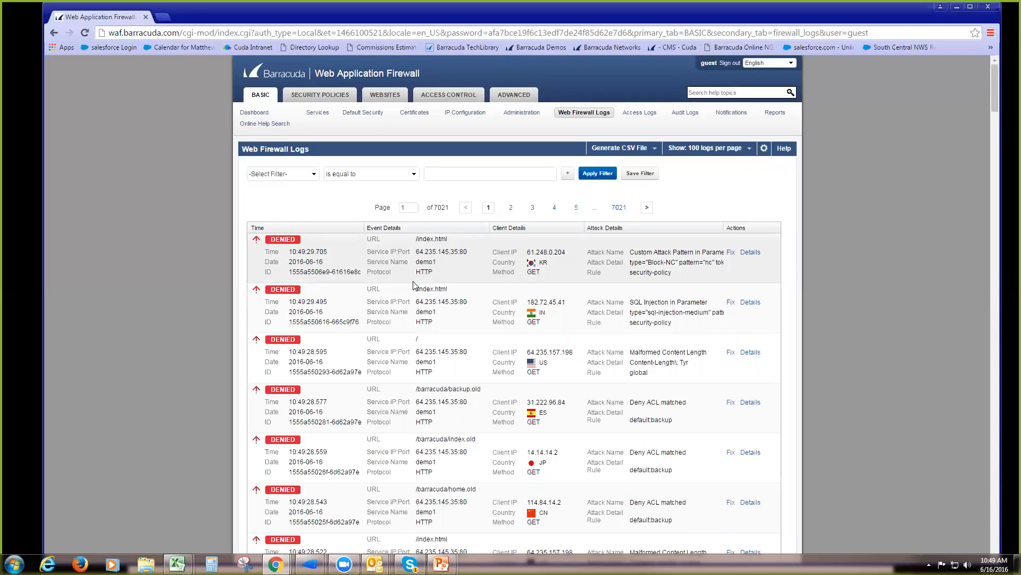
{"action": "scroll", "coordinate": [413, 285], "scroll_direction": "down", "scroll_amount": 15}
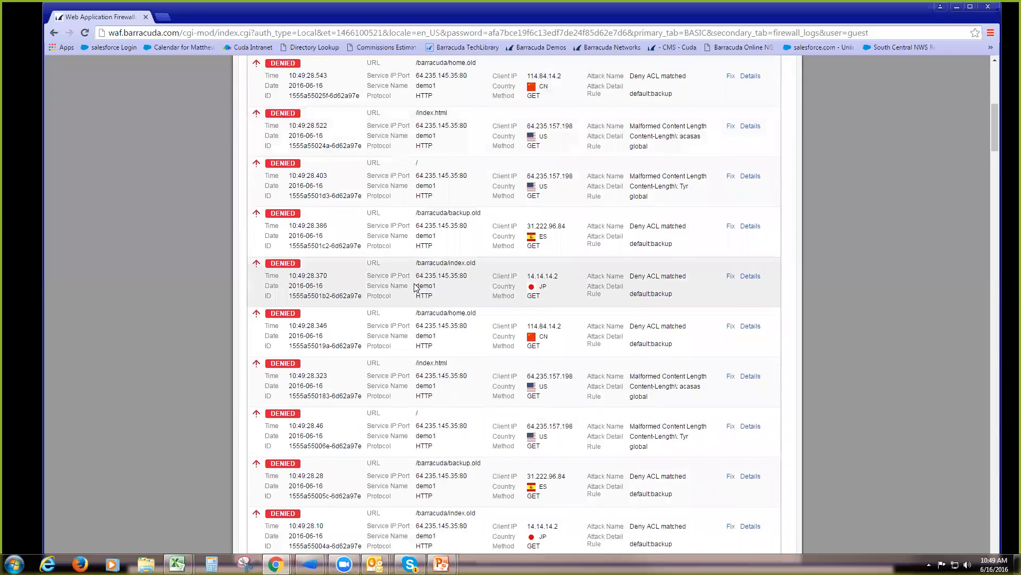
{"action": "scroll", "coordinate": [416, 287], "scroll_direction": "down", "scroll_amount": 3}
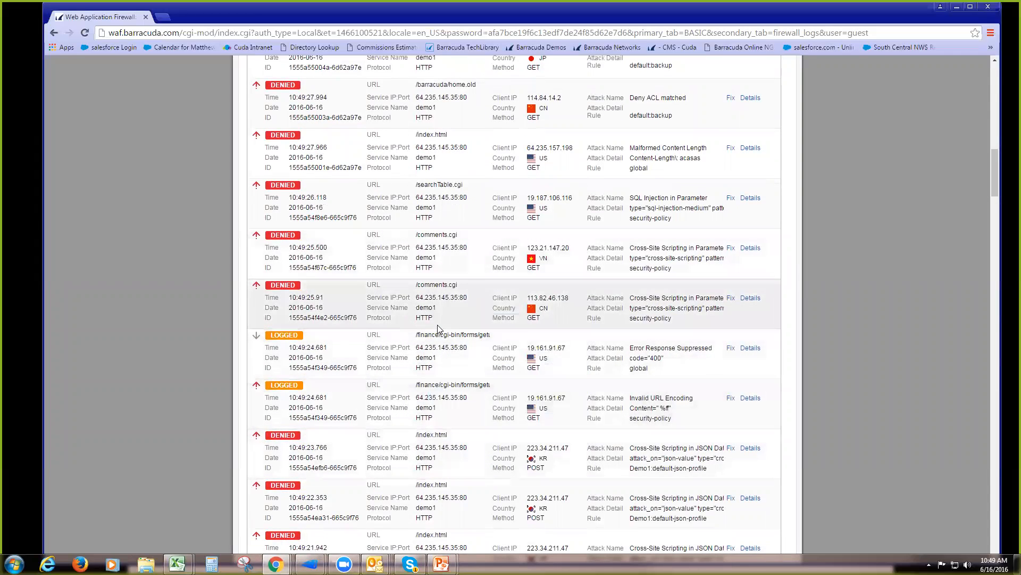
{"action": "scroll", "coordinate": [437, 324], "scroll_direction": "up", "scroll_amount": 6}
{"action": "scroll", "coordinate": [436, 341], "scroll_direction": "down", "scroll_amount": 6}
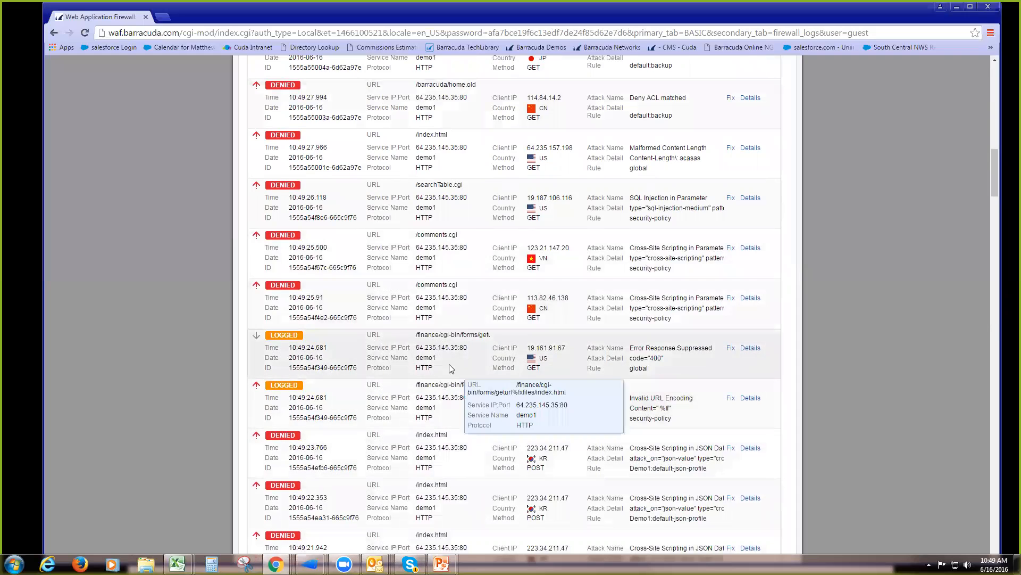
{"action": "scroll", "coordinate": [409, 384], "scroll_direction": "up", "scroll_amount": 10}
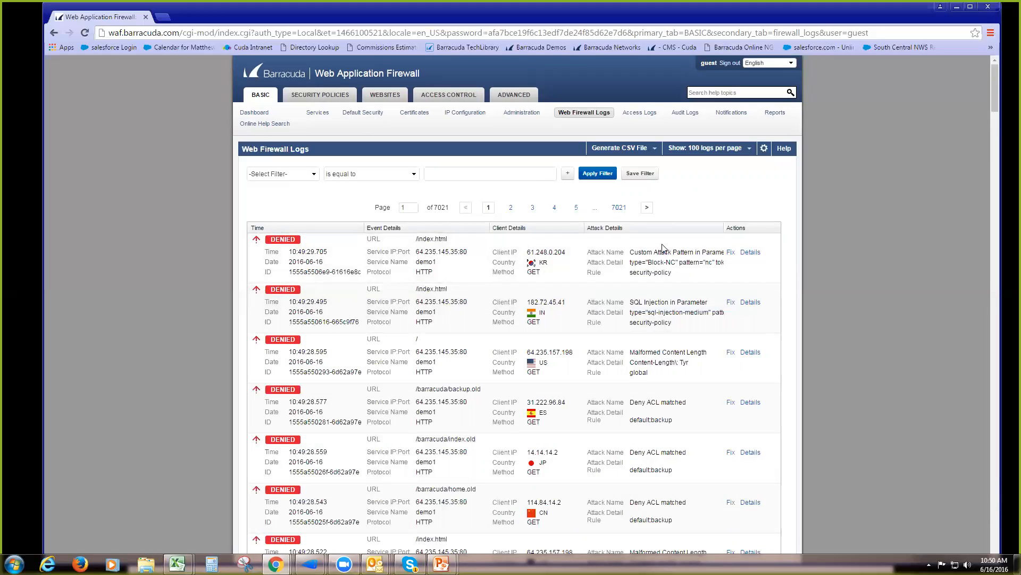
{"action": "mouse_move", "coordinate": [622, 253]}
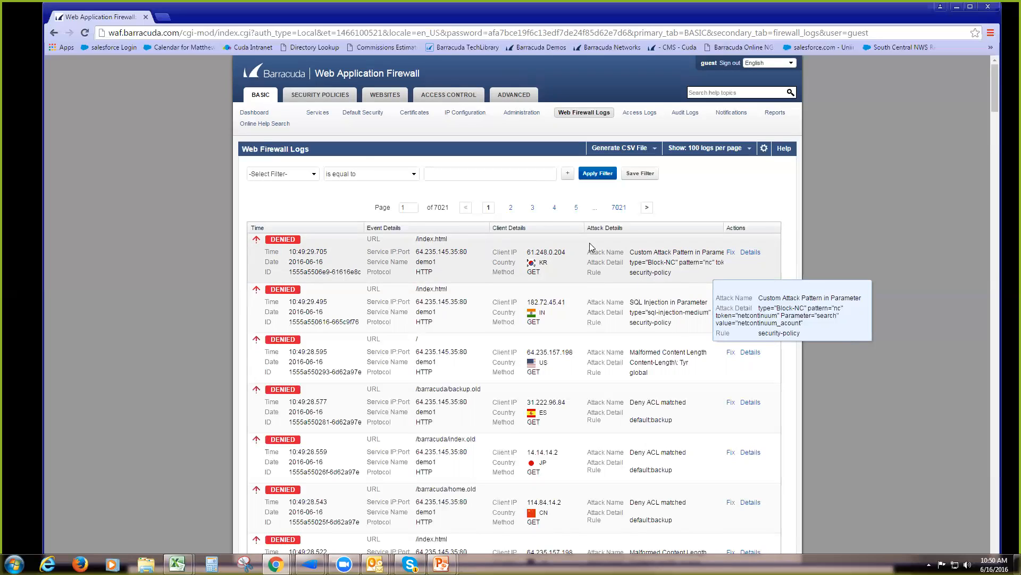
{"action": "mouse_move", "coordinate": [336, 95]}
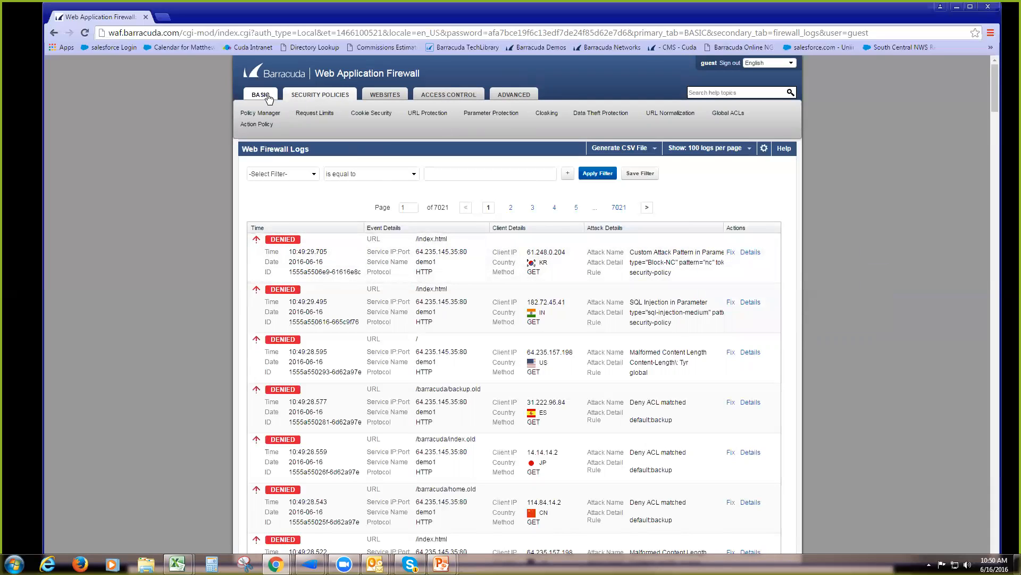
Open the details of the first denied log entry in an enlarged window, read its client, prevention and attack details, and close it
{"action": "left_click", "coordinate": [751, 252]}
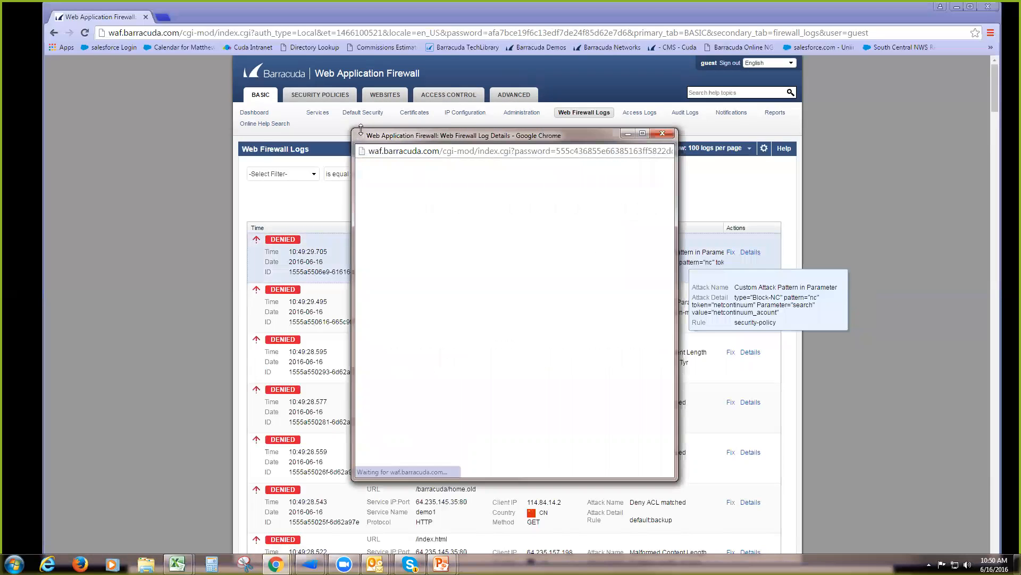
{"action": "left_click_drag", "start_coordinate": [354, 128], "coordinate": [261, 10]}
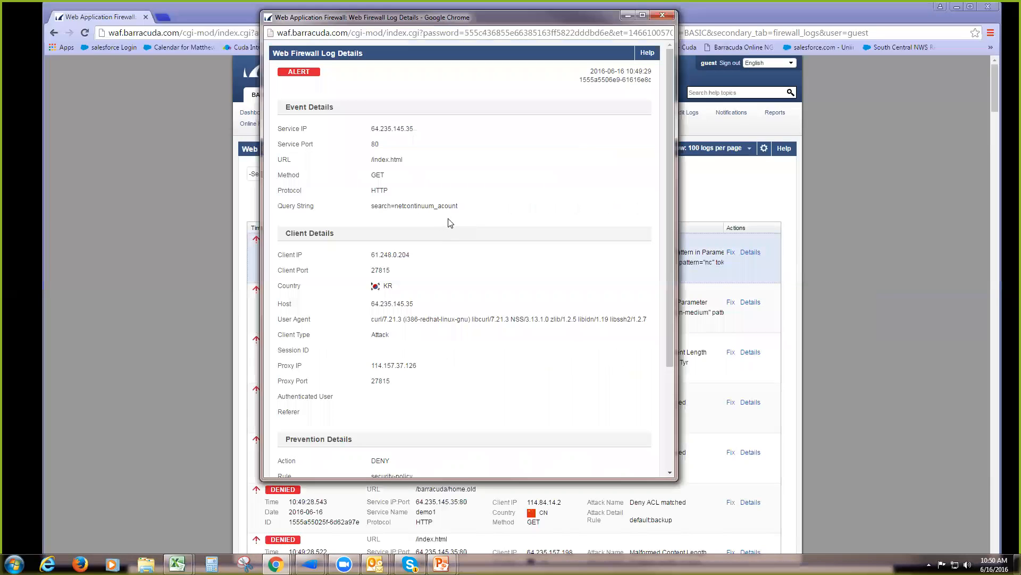
{"action": "scroll", "coordinate": [474, 233], "scroll_direction": "down", "scroll_amount": 1}
{"action": "scroll", "coordinate": [475, 233], "scroll_direction": "down", "scroll_amount": 2}
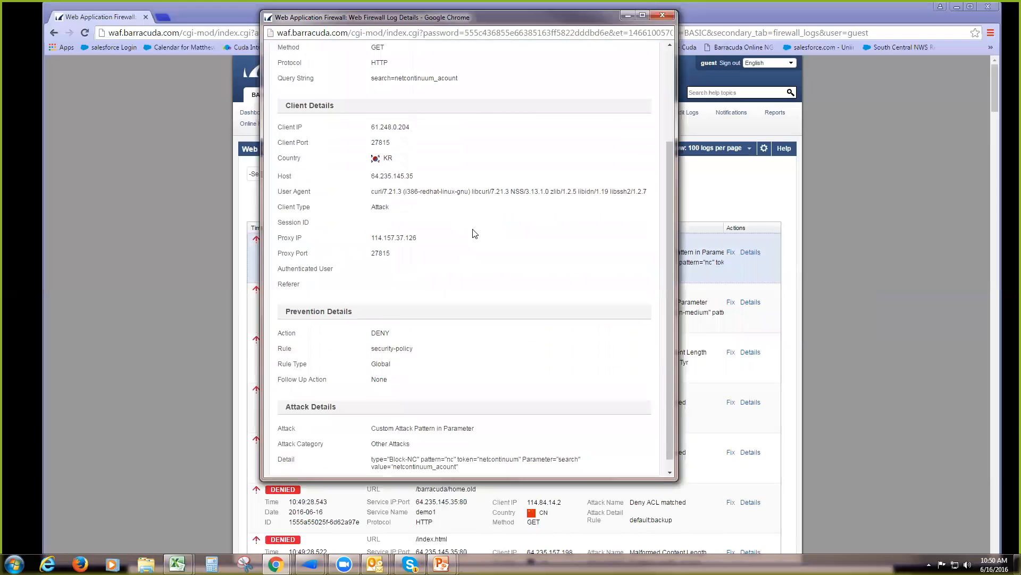
{"action": "scroll", "coordinate": [475, 233], "scroll_direction": "up", "scroll_amount": 3}
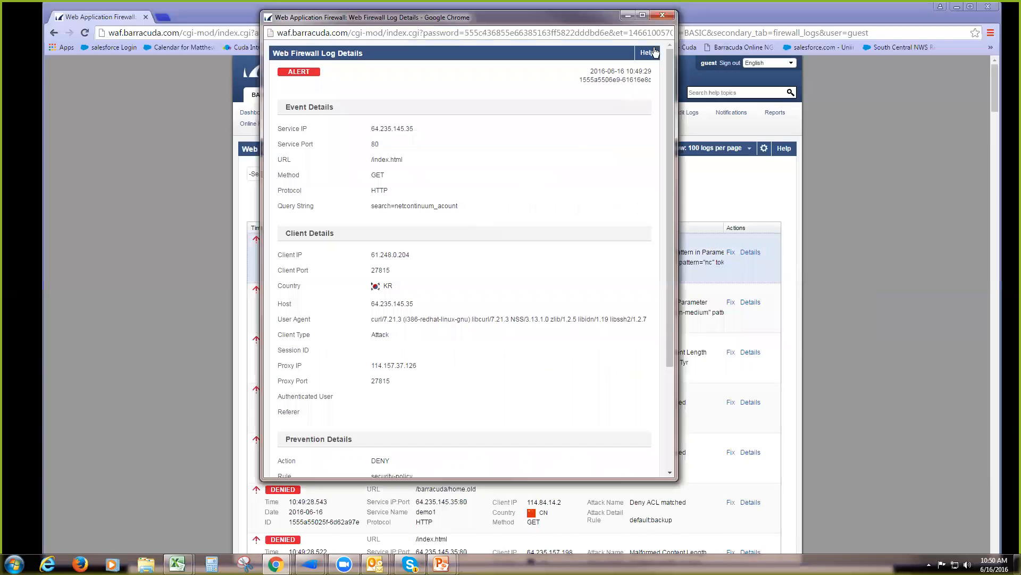
{"action": "left_click", "coordinate": [663, 15]}
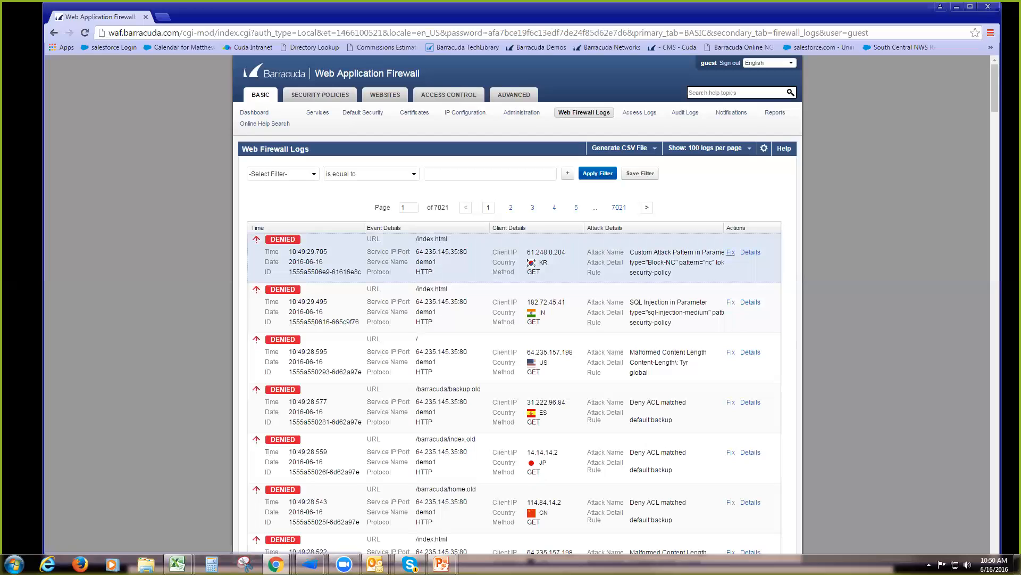
Open the policy fix for the first denied log entry, read the recommended fix and apply it
{"action": "left_click", "coordinate": [731, 252]}
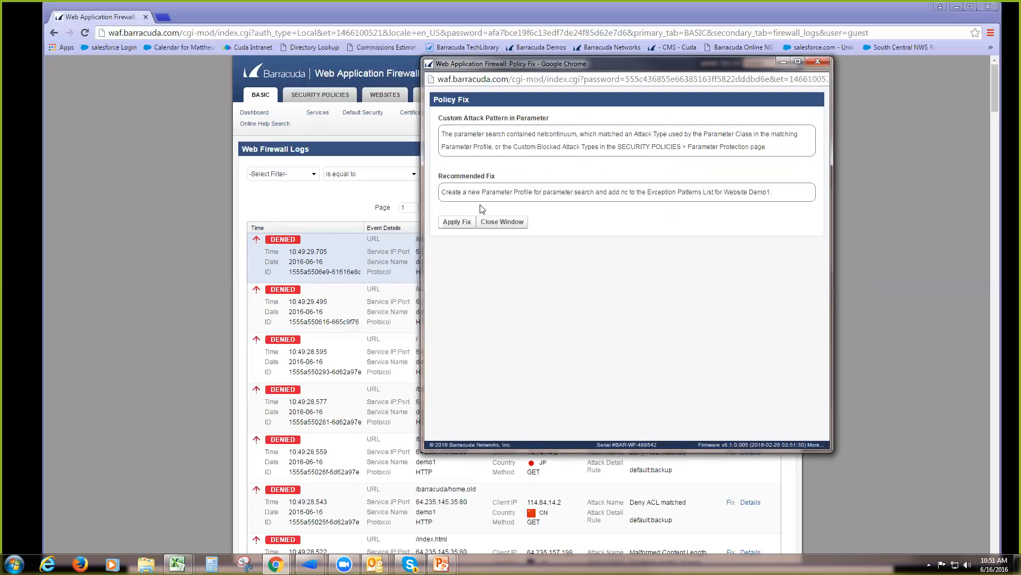
{"action": "left_click_drag", "start_coordinate": [441, 193], "coordinate": [773, 192]}
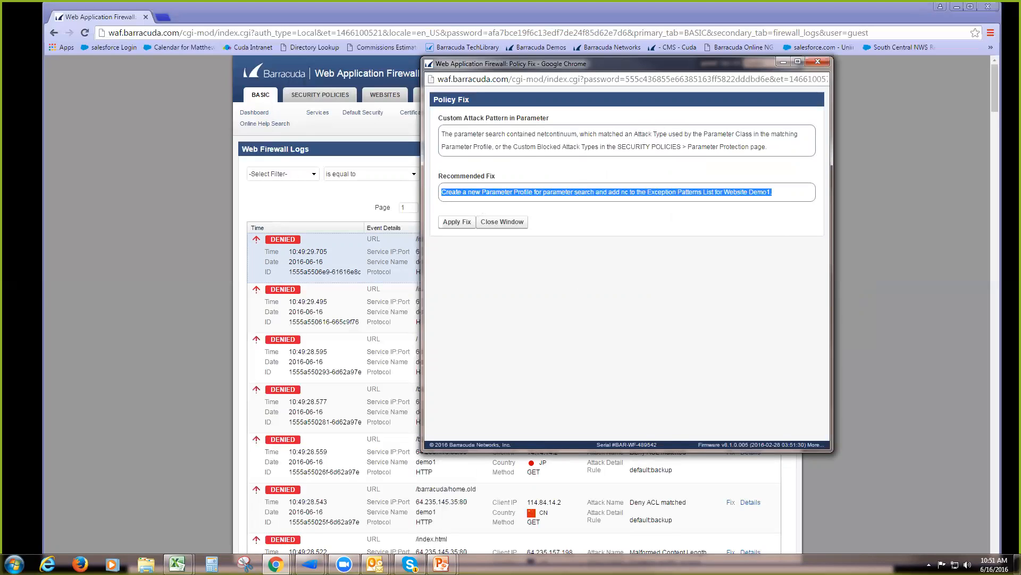
{"action": "left_click", "coordinate": [457, 222]}
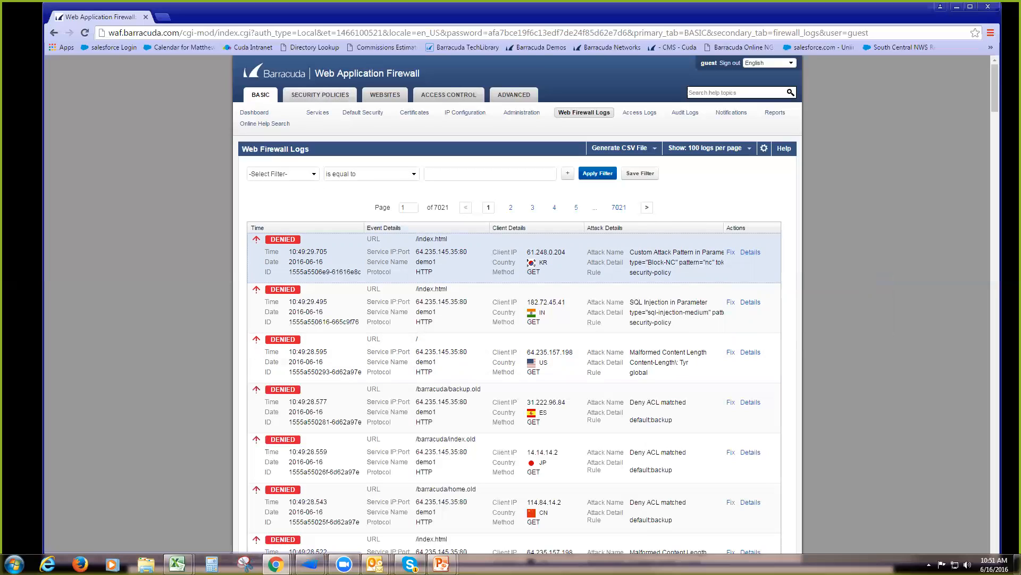
Open the Access Logs and the Audit Logs in turn and look through their recorded requests and administrator transactions
{"action": "left_click", "coordinate": [642, 114]}
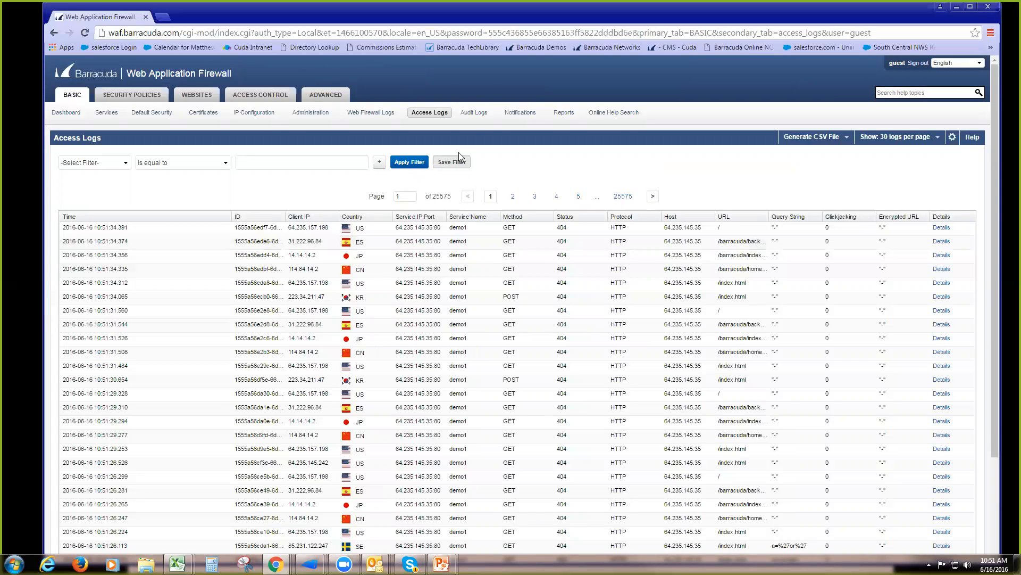
{"action": "left_click", "coordinate": [473, 114]}
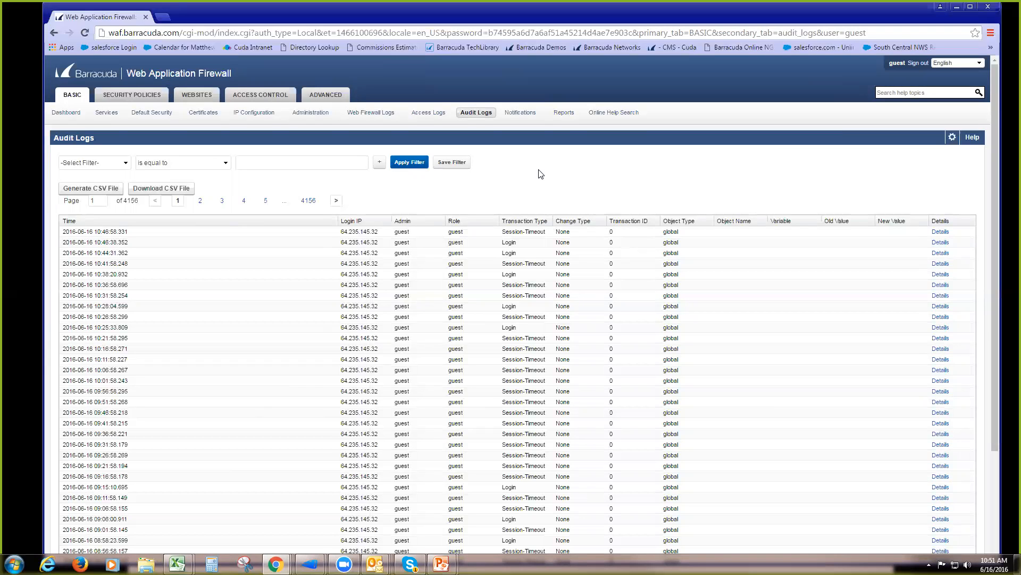
{"action": "scroll", "coordinate": [539, 186], "scroll_direction": "down", "scroll_amount": 5}
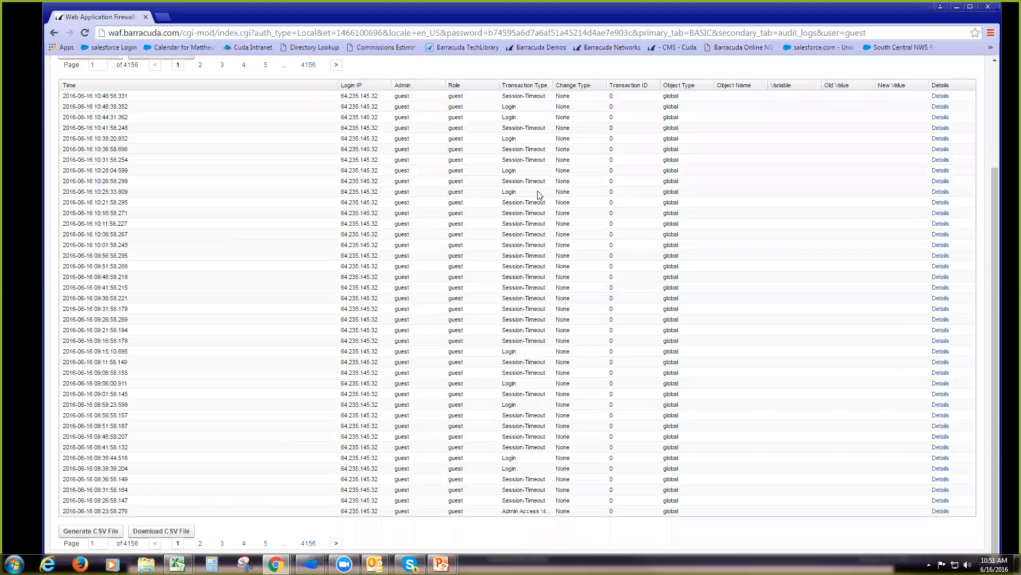
{"action": "scroll", "coordinate": [527, 205], "scroll_direction": "up", "scroll_amount": 5}
{"action": "scroll", "coordinate": [527, 206], "scroll_direction": "up", "scroll_amount": 1}
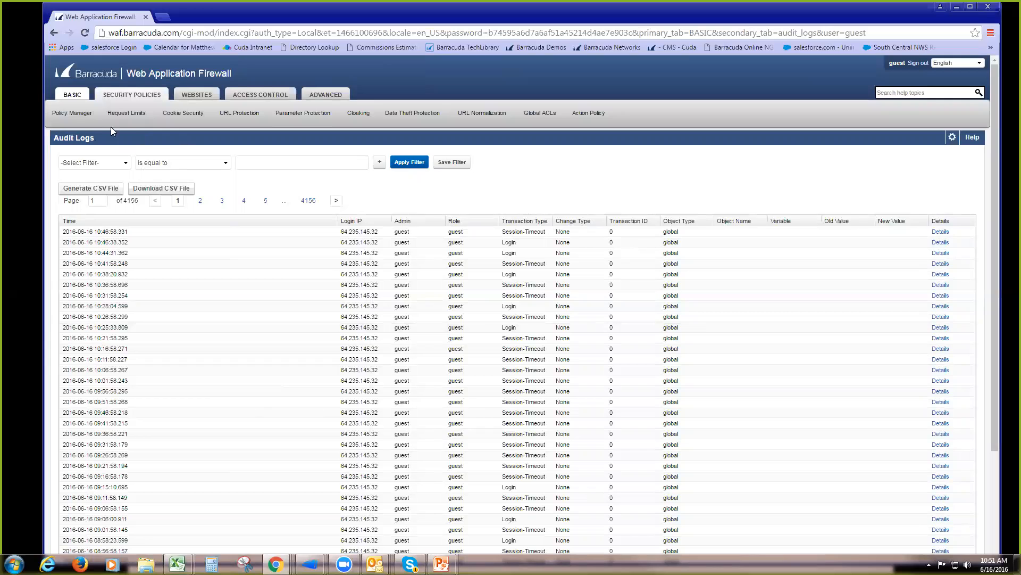
Open the Policy Manager, look over the existing security policies and select sharepoint2013 as the basis for a new policy
{"action": "left_click", "coordinate": [80, 113]}
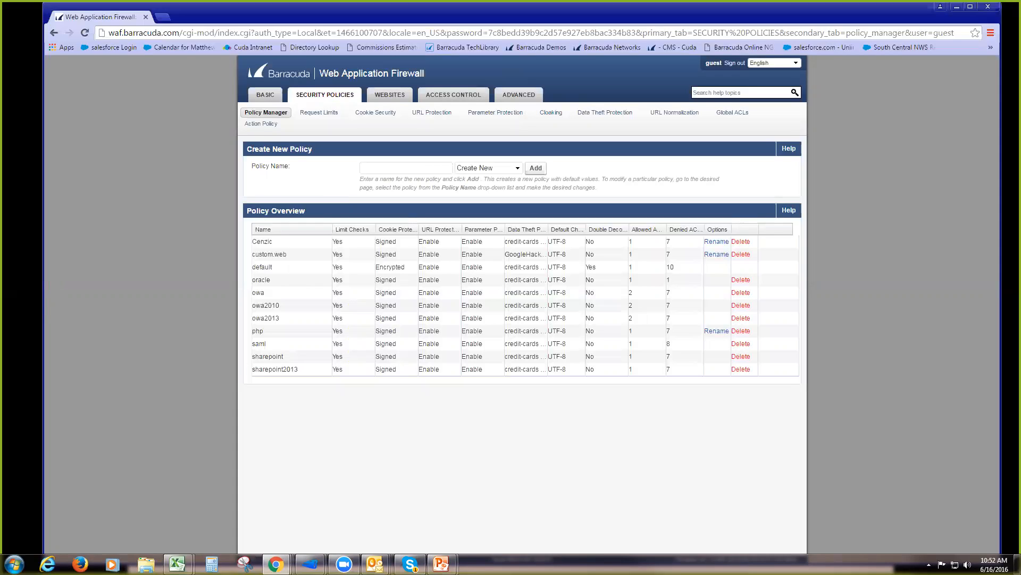
{"action": "left_click", "coordinate": [496, 173]}
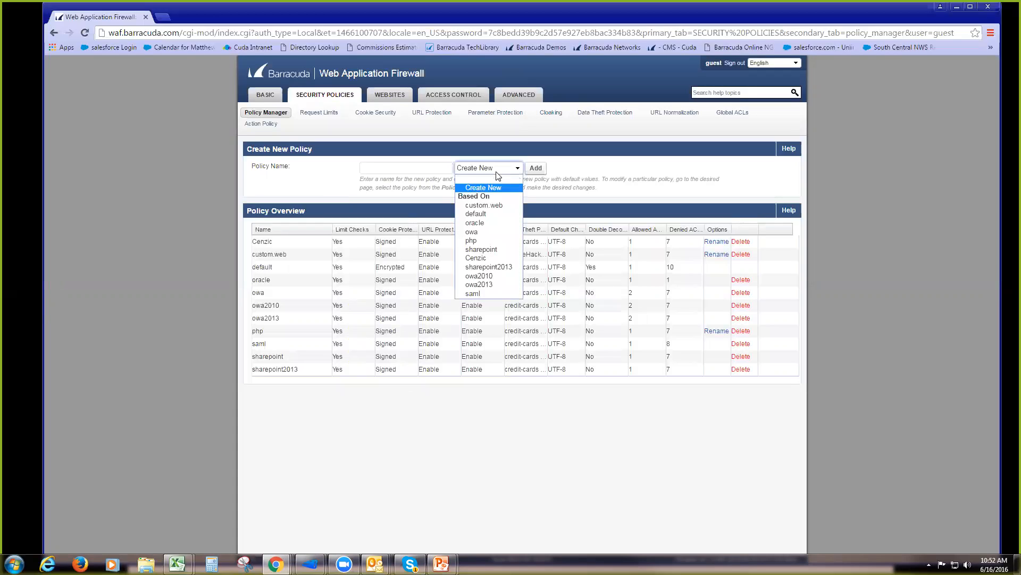
{"action": "left_click", "coordinate": [491, 266]}
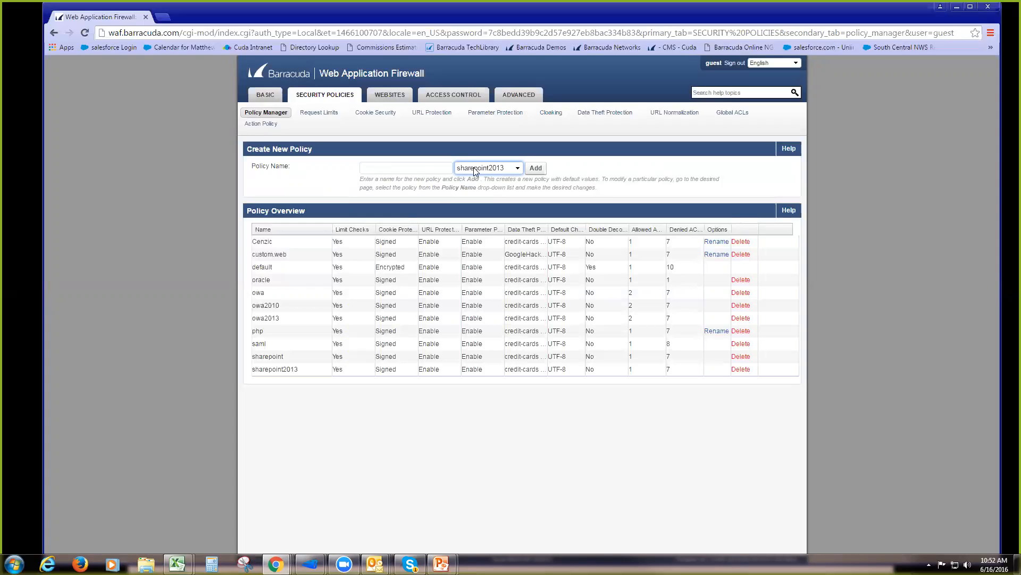
{"action": "left_click", "coordinate": [386, 265]}
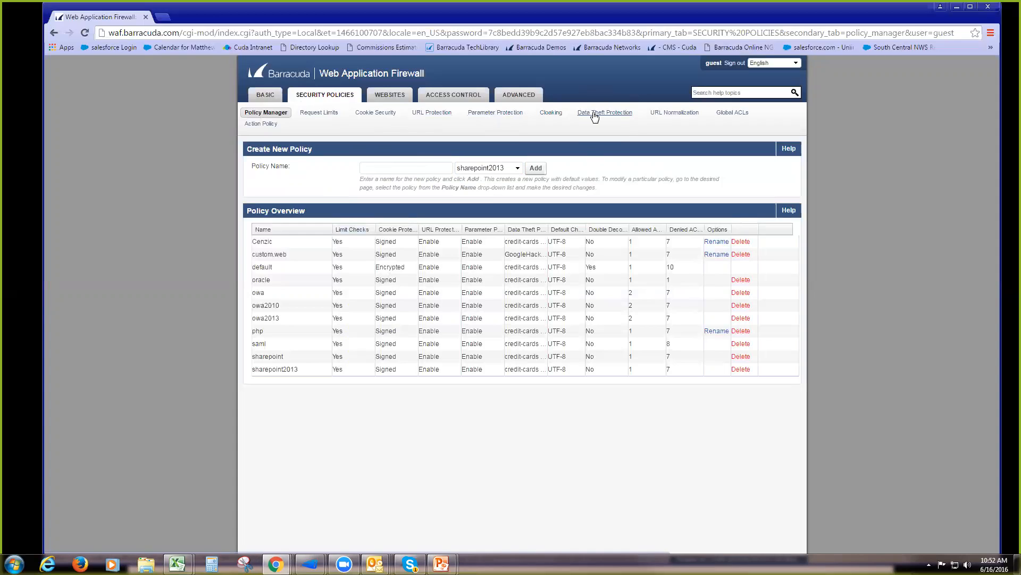
Open the Adaptive Profiling page for the websites
{"action": "mouse_move", "coordinate": [400, 94]}
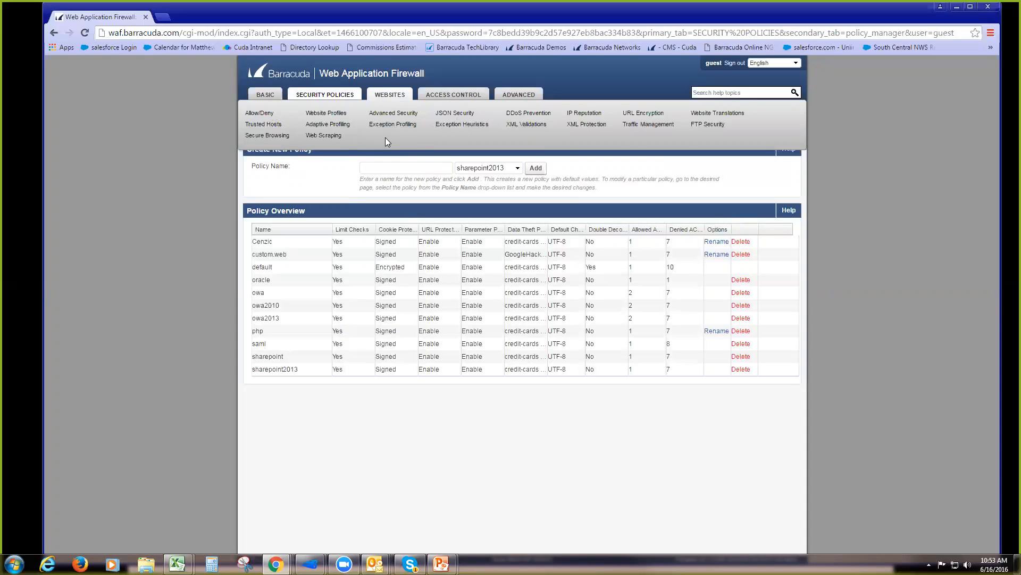
{"action": "left_click", "coordinate": [341, 126]}
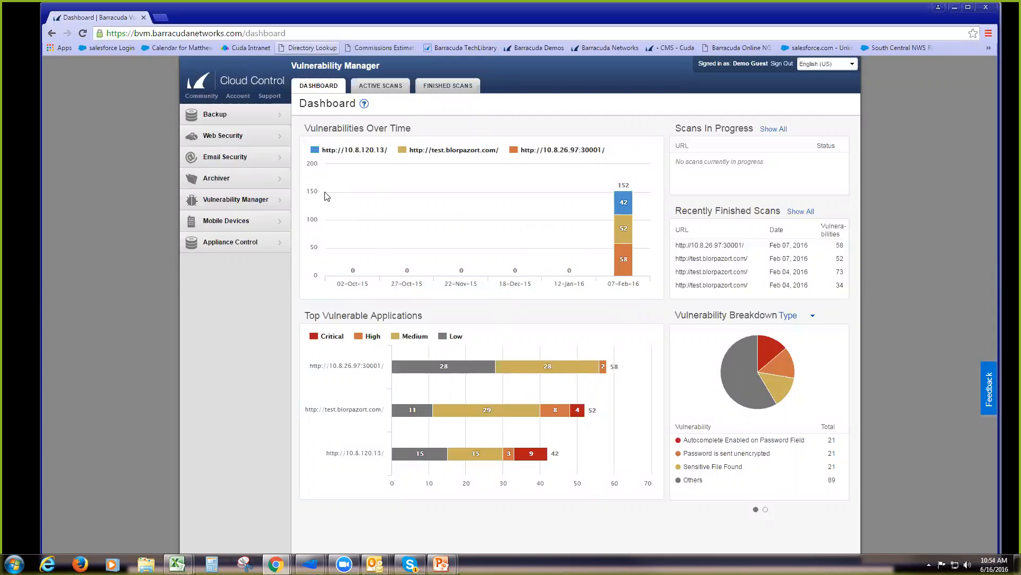
Look through the Vulnerability Manager's active and finished scans and check the severity breakdown of the "Login - form authentication" scan
{"action": "left_click", "coordinate": [380, 86]}
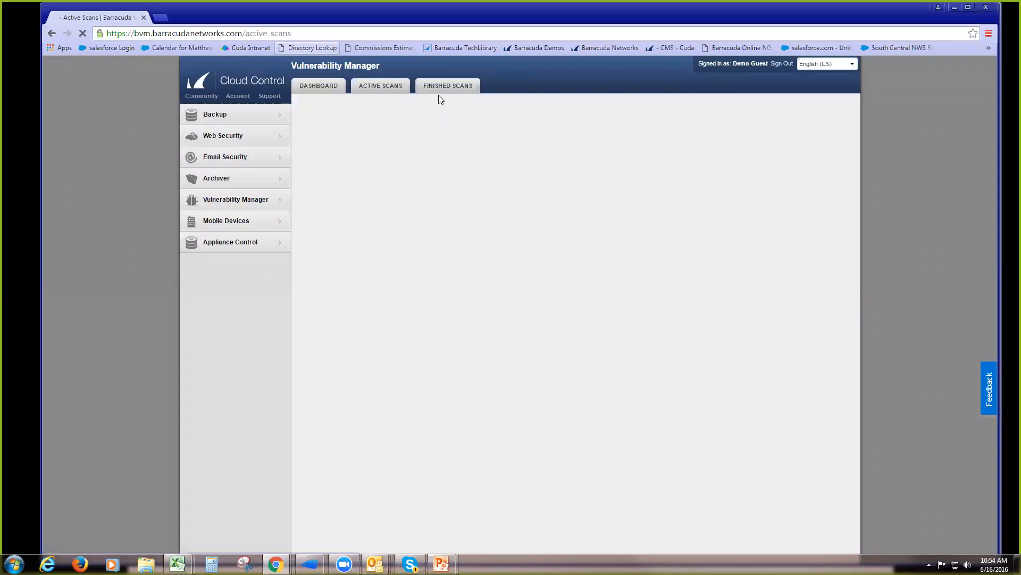
{"action": "left_click", "coordinate": [442, 88]}
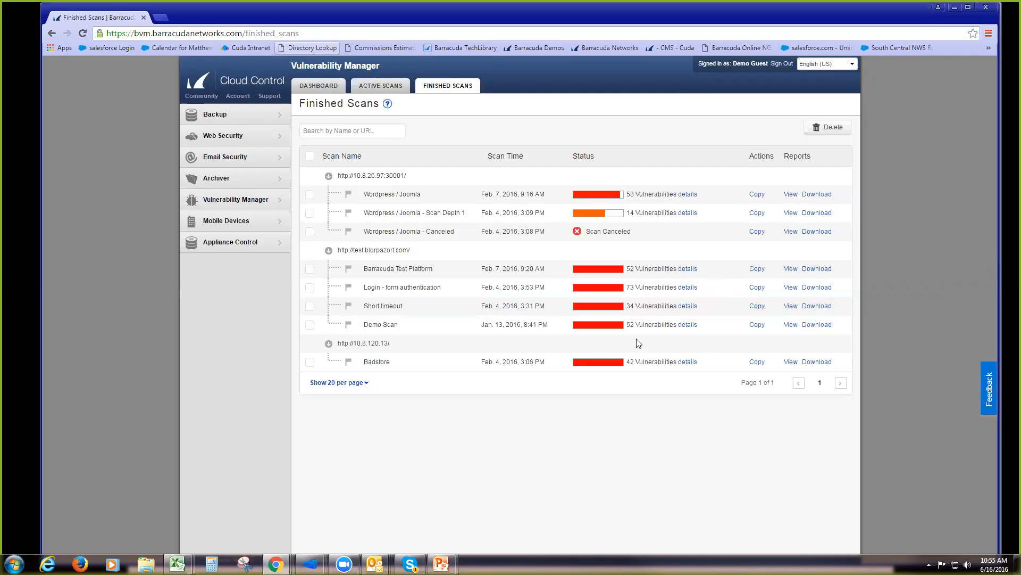
{"action": "left_click", "coordinate": [687, 287]}
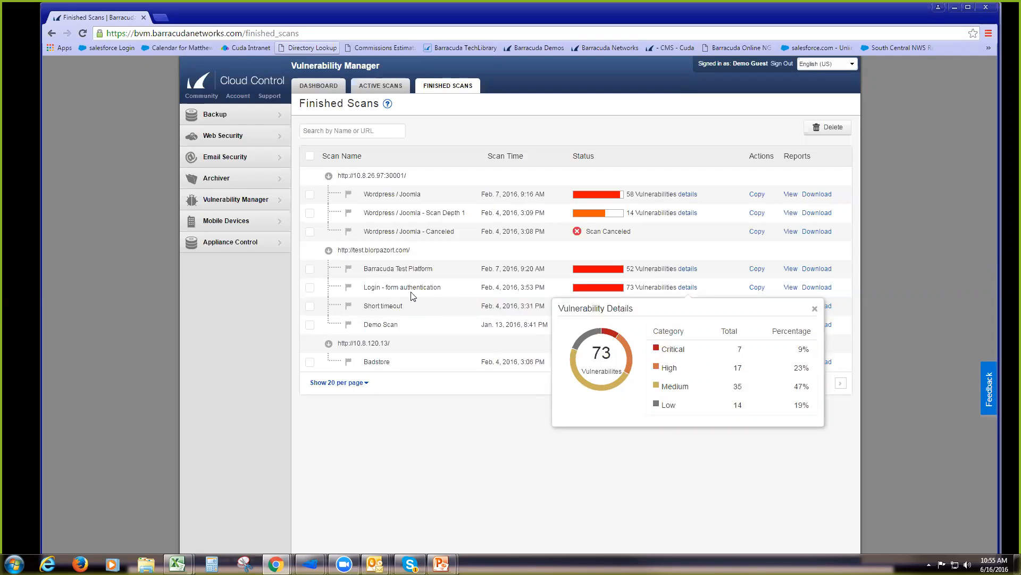
{"action": "left_click_drag", "start_coordinate": [669, 349], "coordinate": [810, 349]}
{"action": "left_click", "coordinate": [704, 354]}
{"action": "left_click", "coordinate": [687, 287]}
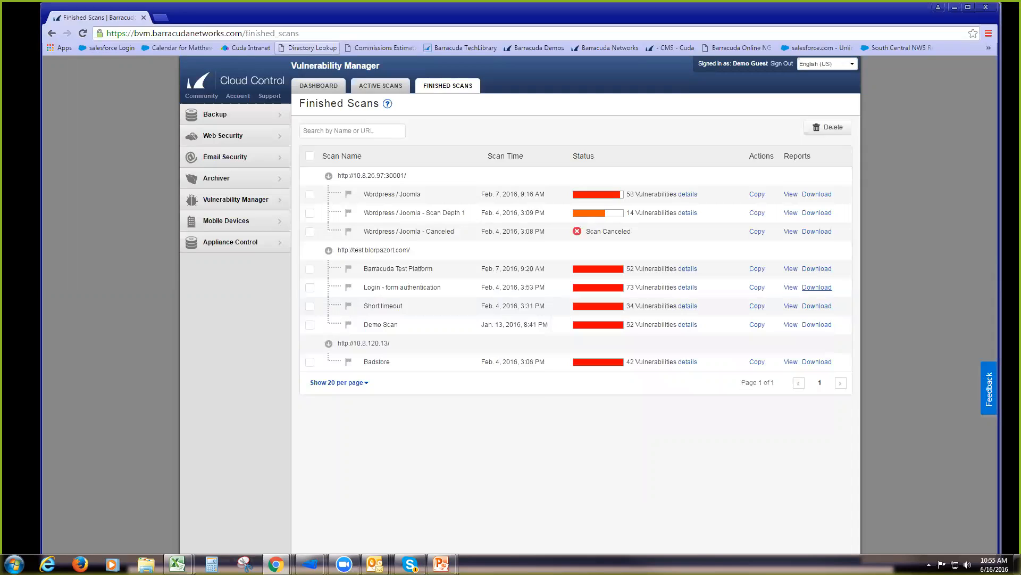
View the "Login - form authentication" scan report and read its executive summary, standard compliance and table of contents
{"action": "left_click", "coordinate": [790, 287]}
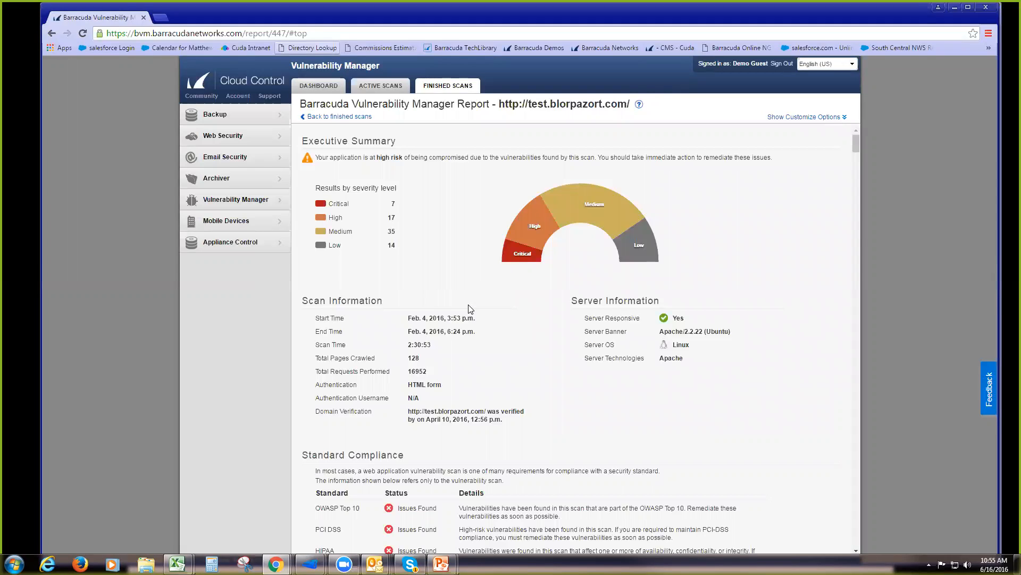
{"action": "scroll", "coordinate": [526, 307], "scroll_direction": "down", "scroll_amount": 5}
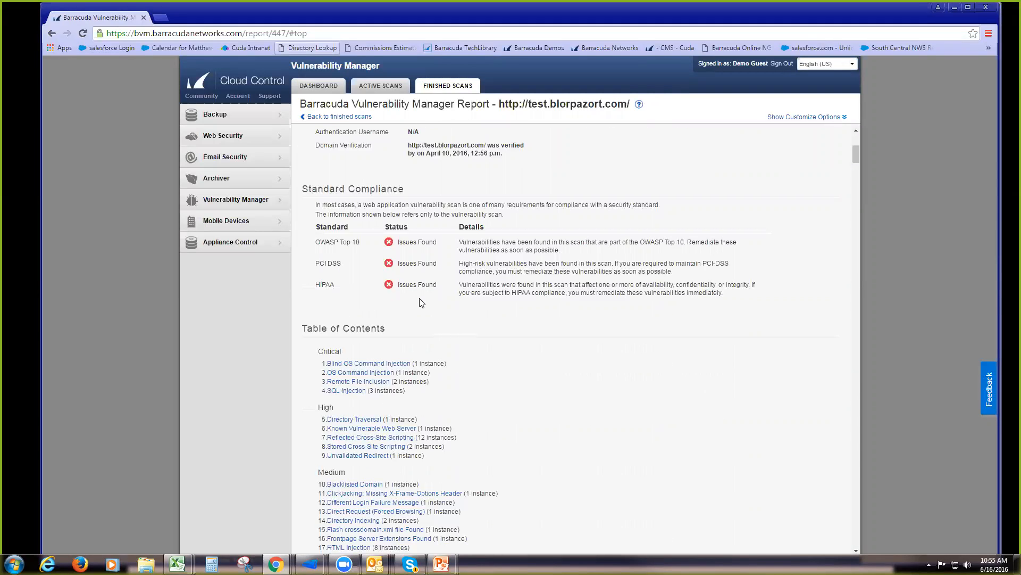
{"action": "left_click_drag", "start_coordinate": [365, 218], "coordinate": [327, 258]}
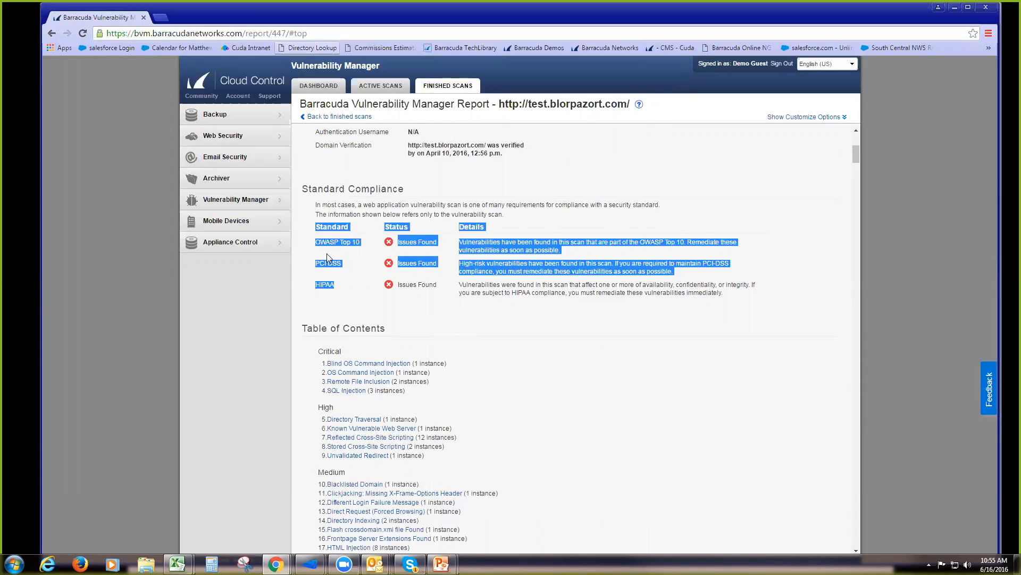
{"action": "left_click", "coordinate": [575, 314]}
{"action": "scroll", "coordinate": [575, 314], "scroll_direction": "down", "scroll_amount": 8}
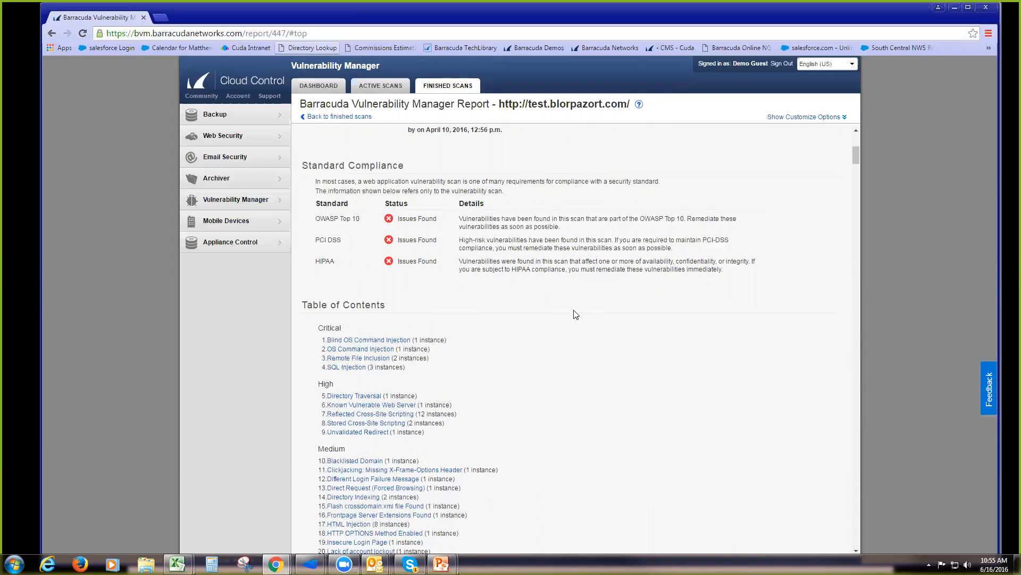
{"action": "scroll", "coordinate": [574, 313], "scroll_direction": "up", "scroll_amount": 10}
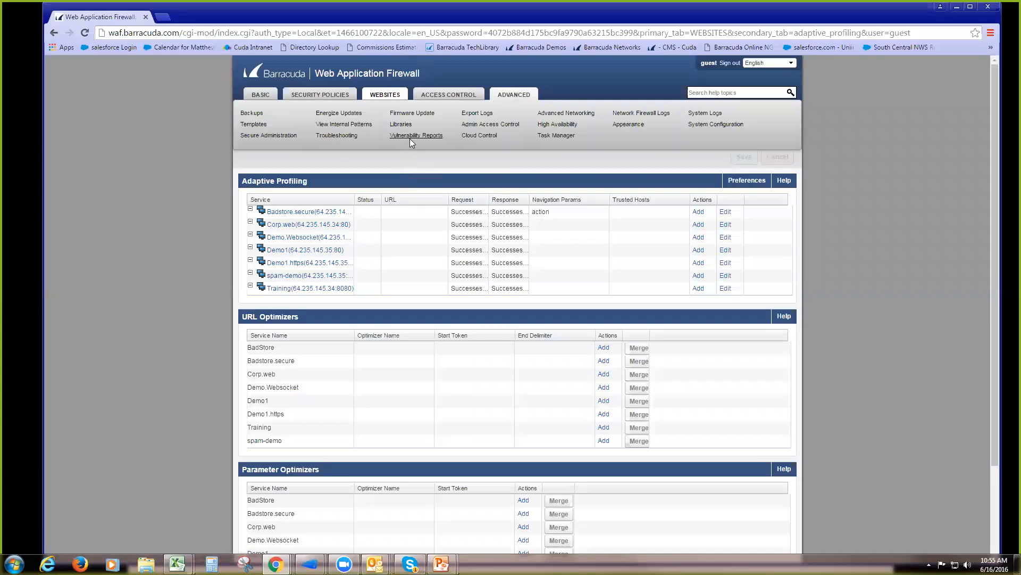
Back in the Web Application Firewall, open Vulnerability Reports and examine the DemoApp-HPE-WebInspect assessment and its policy recommendations
{"action": "left_click", "coordinate": [411, 138]}
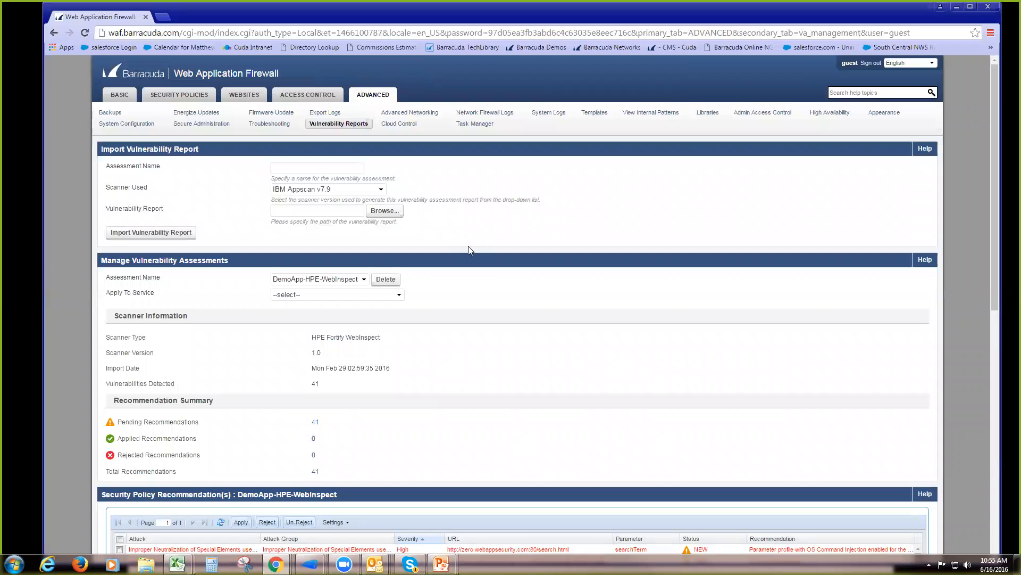
{"action": "scroll", "coordinate": [470, 260], "scroll_direction": "down", "scroll_amount": 2}
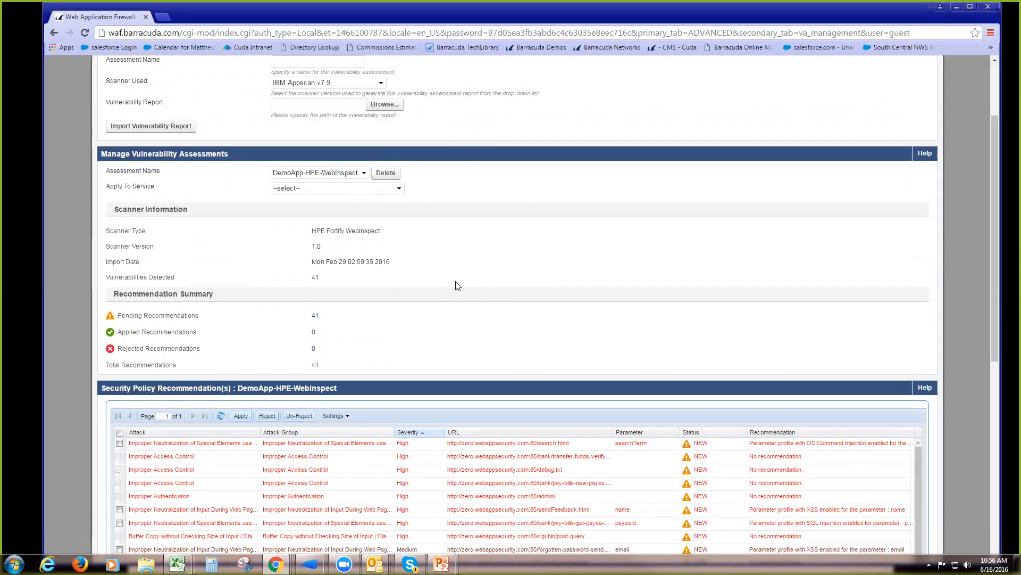
{"action": "scroll", "coordinate": [456, 286], "scroll_direction": "up", "scroll_amount": 2}
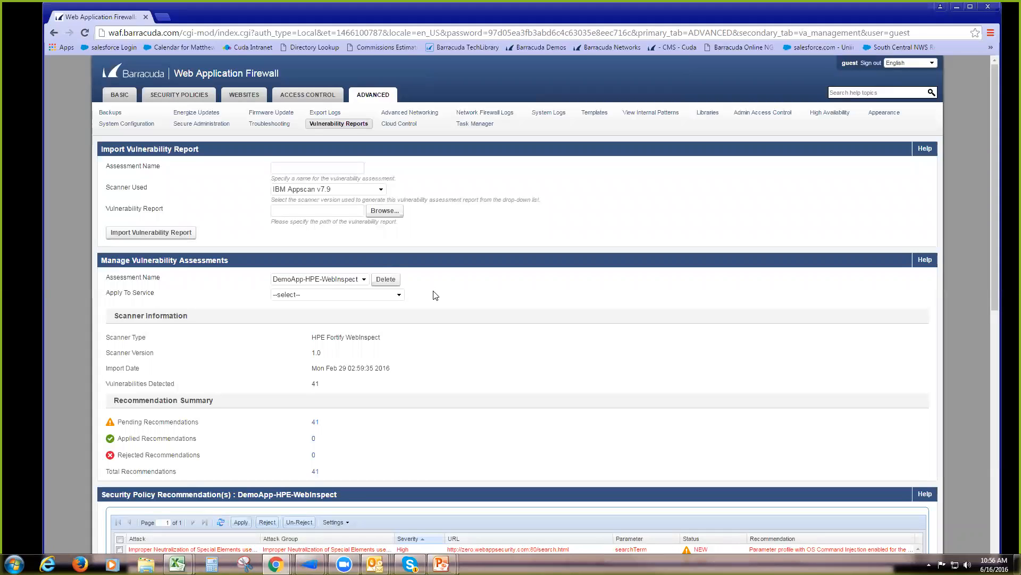
Check which pages the Access Control and Websites sections offer
{"action": "mouse_move", "coordinate": [304, 95]}
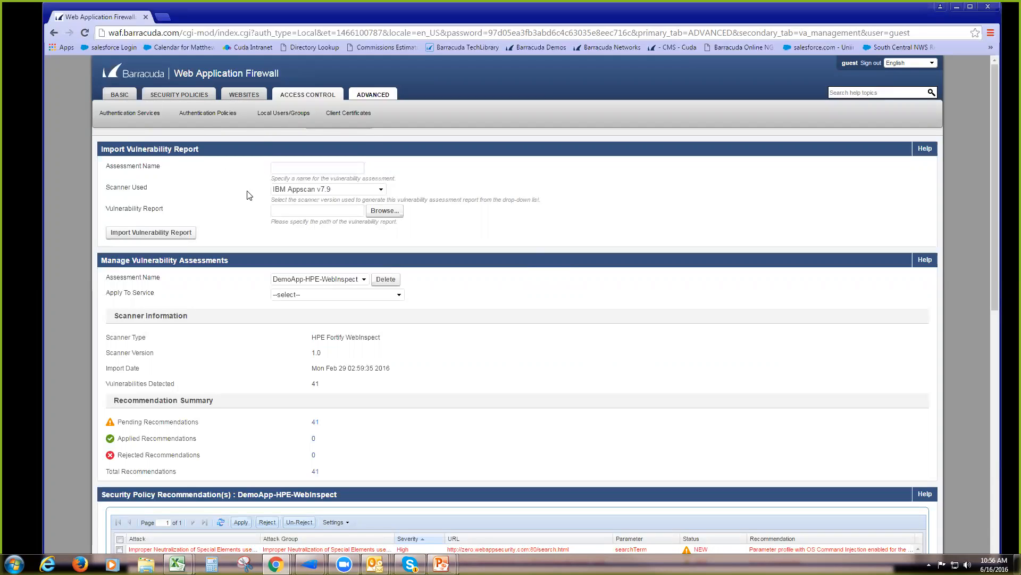
{"action": "left_click", "coordinate": [251, 94]}
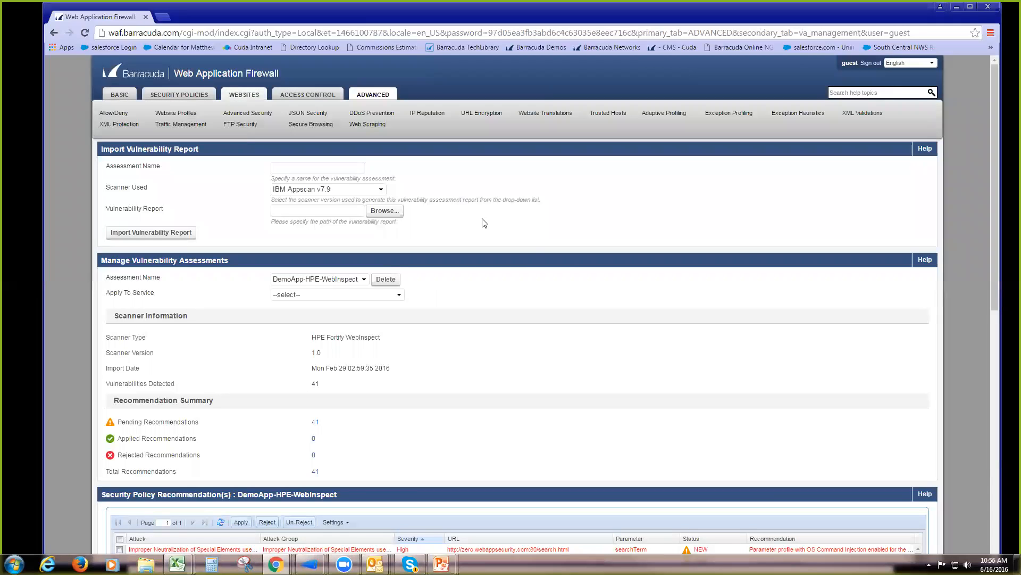